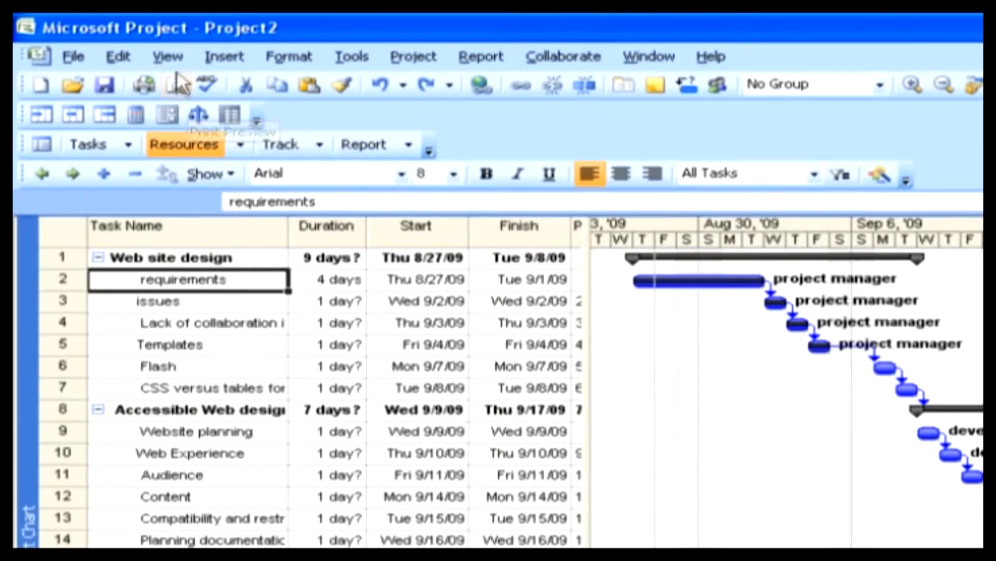
Display the project's resources in the Resource Form view.
left_click(167, 57)
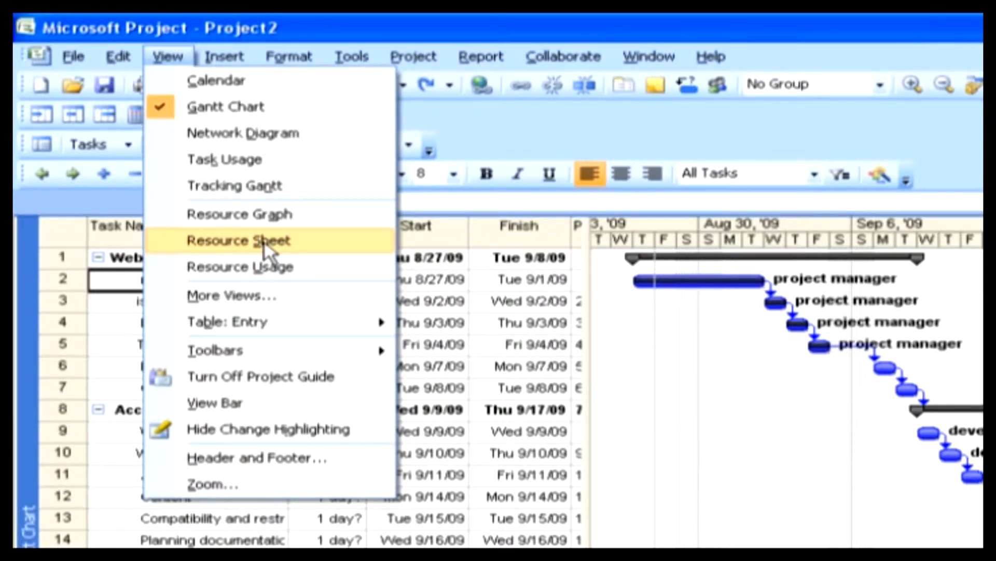
key("Escape")
left_click(166, 57)
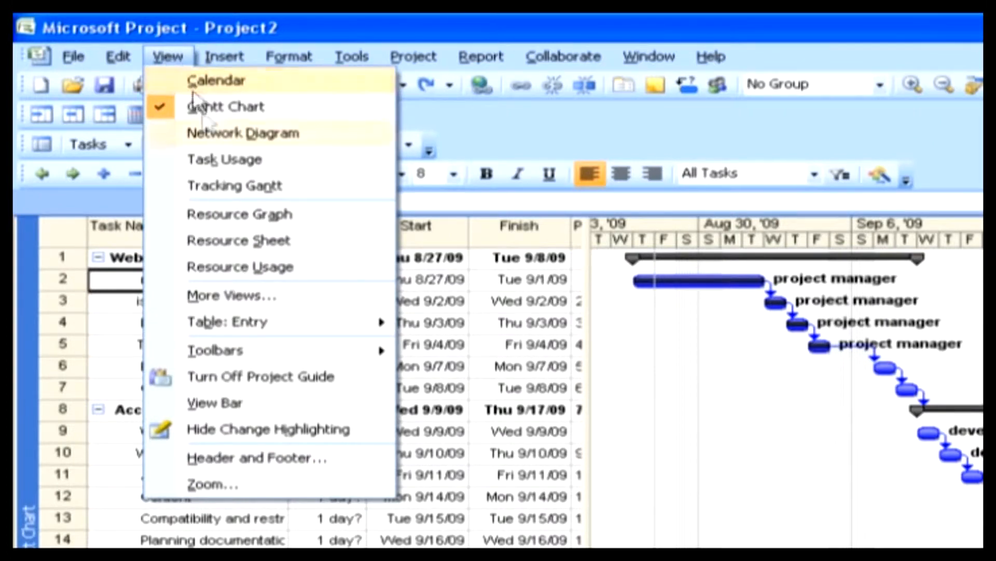
left_click(231, 295)
left_click_drag(445, 229, 442, 264)
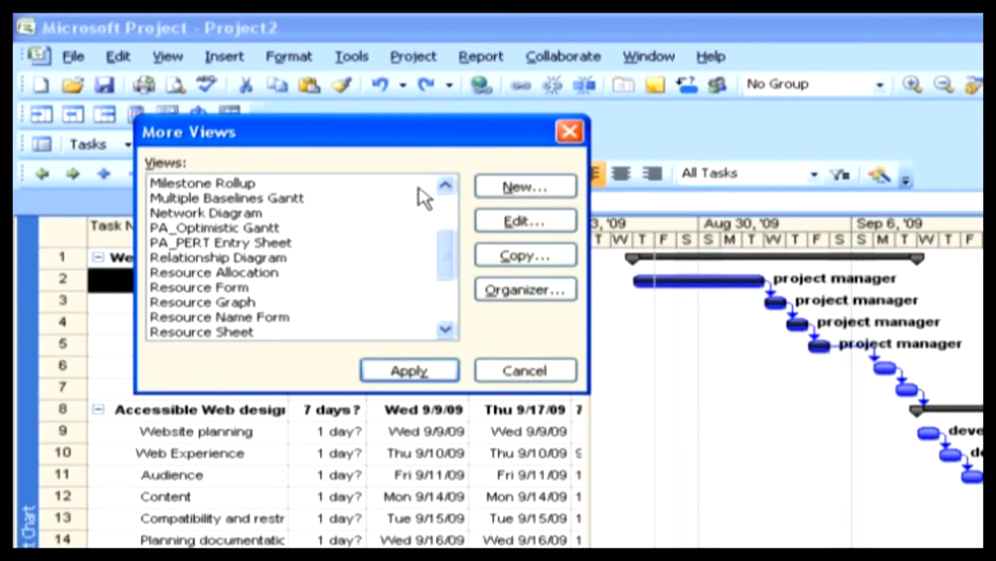
left_click(206, 289)
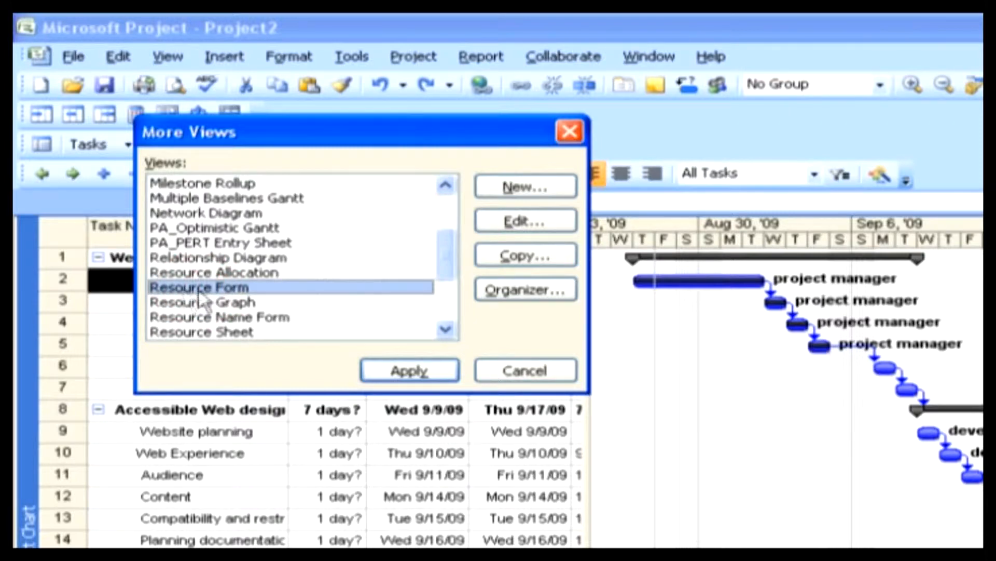
left_click(408, 372)
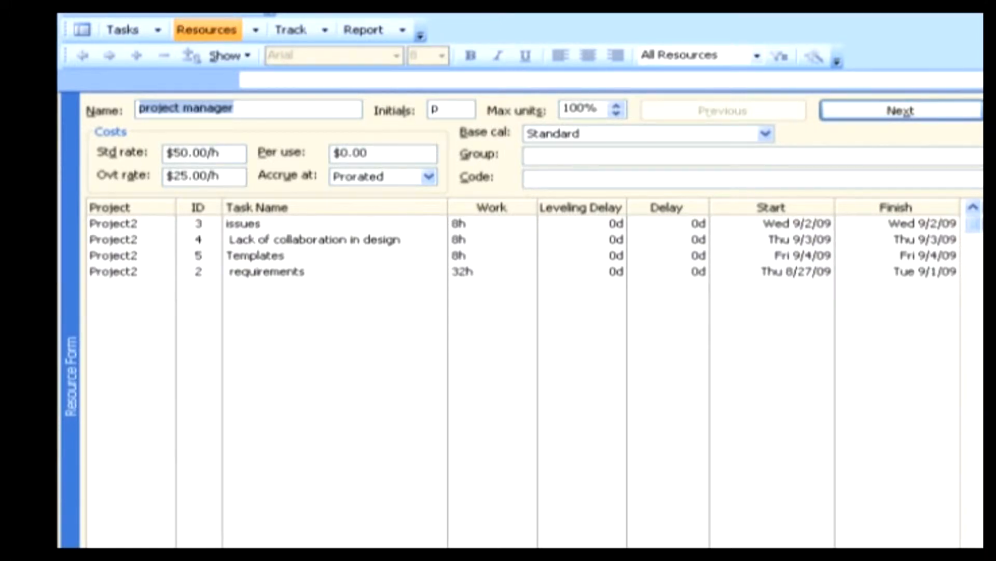
View the project as a calendar, and walk through its tasks in the Network Diagram as far as Website planning.
key("alt+v")
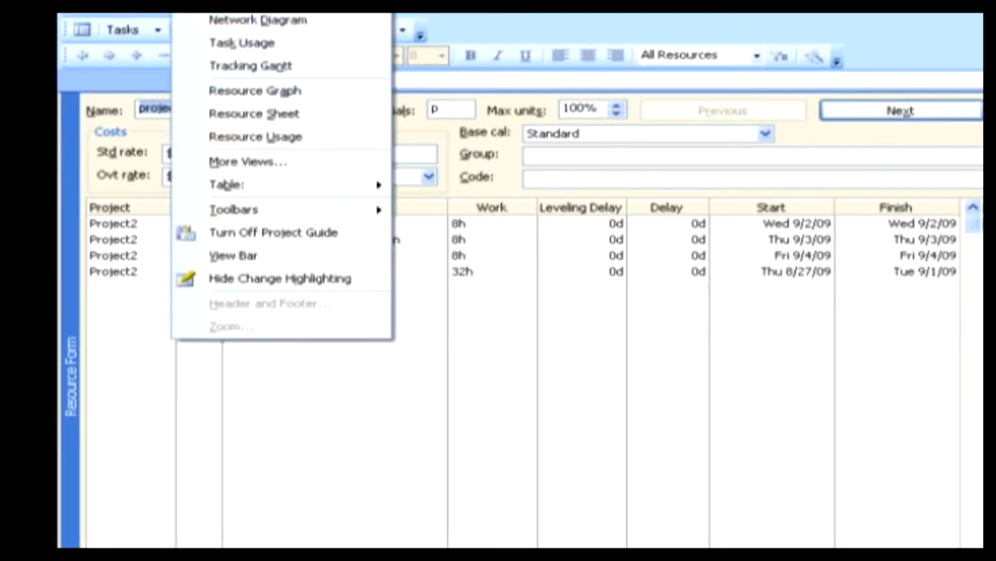
key("c")
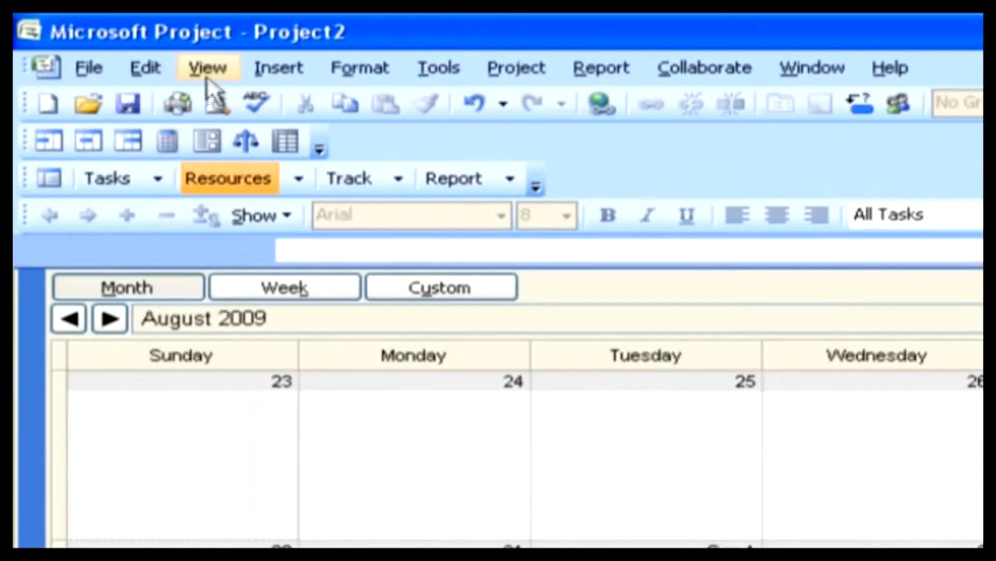
left_click(204, 67)
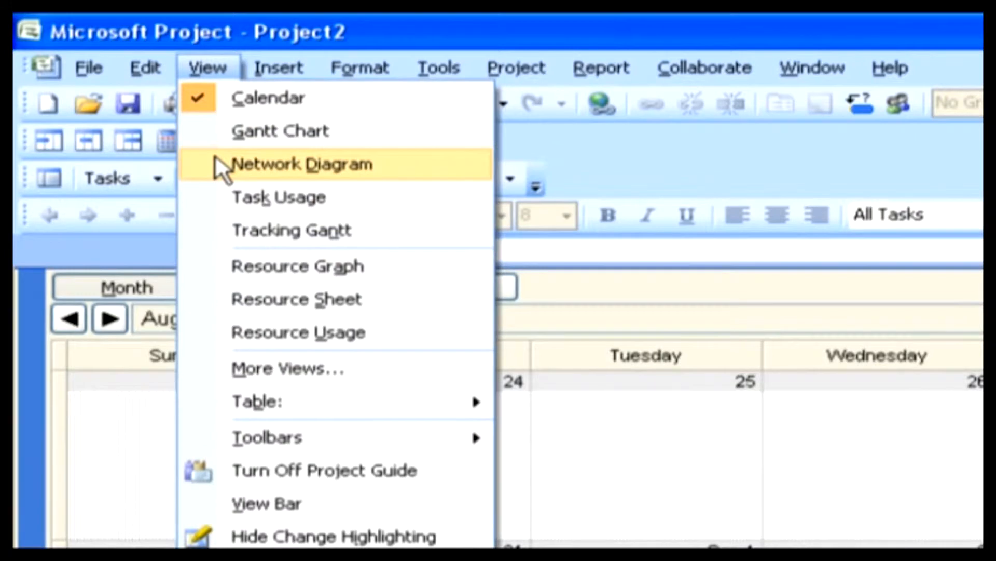
left_click(253, 158)
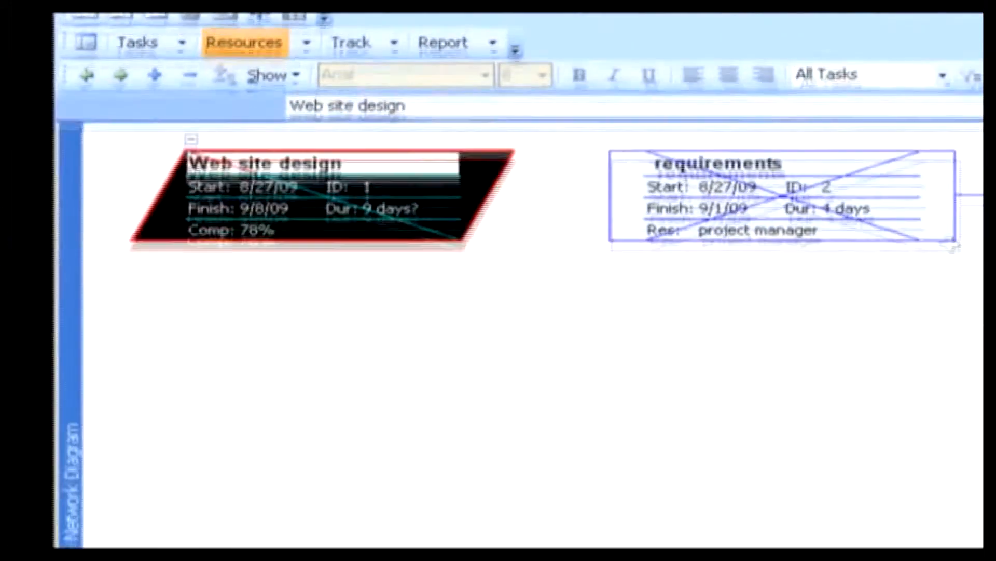
key("Right")
key("Right")
key("Right")
key("Right")
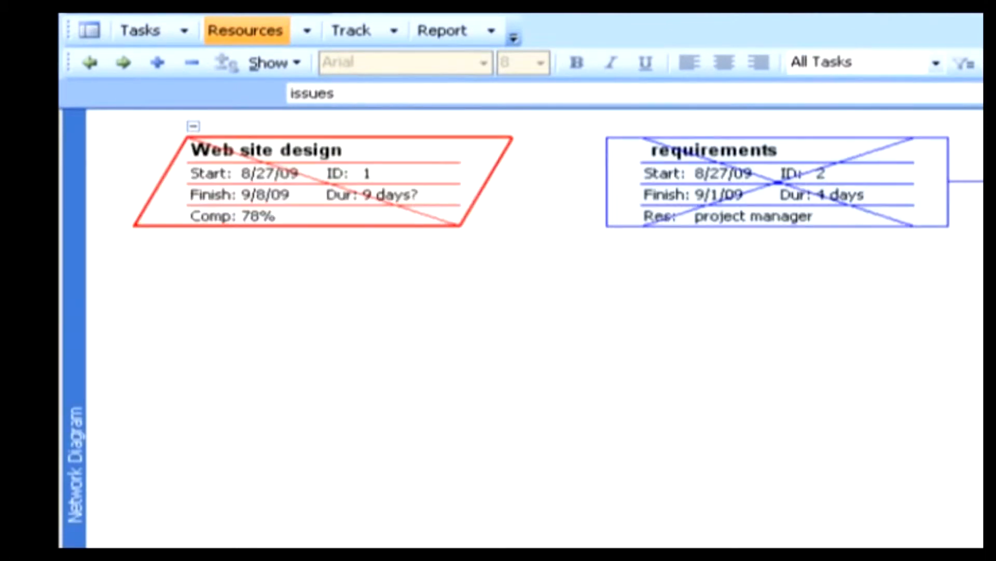
key("Right")
key("Right")
key("Right")
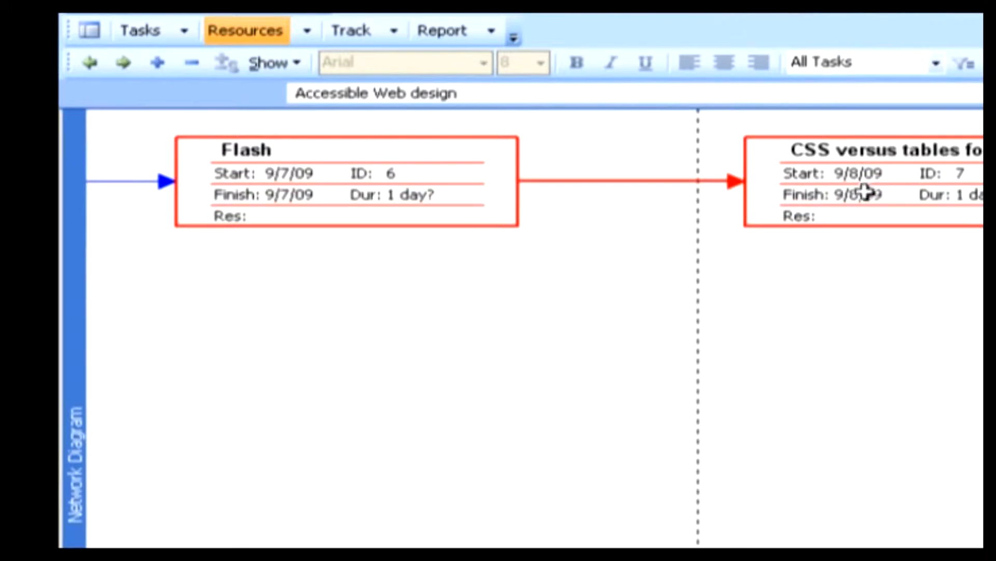
key("Right")
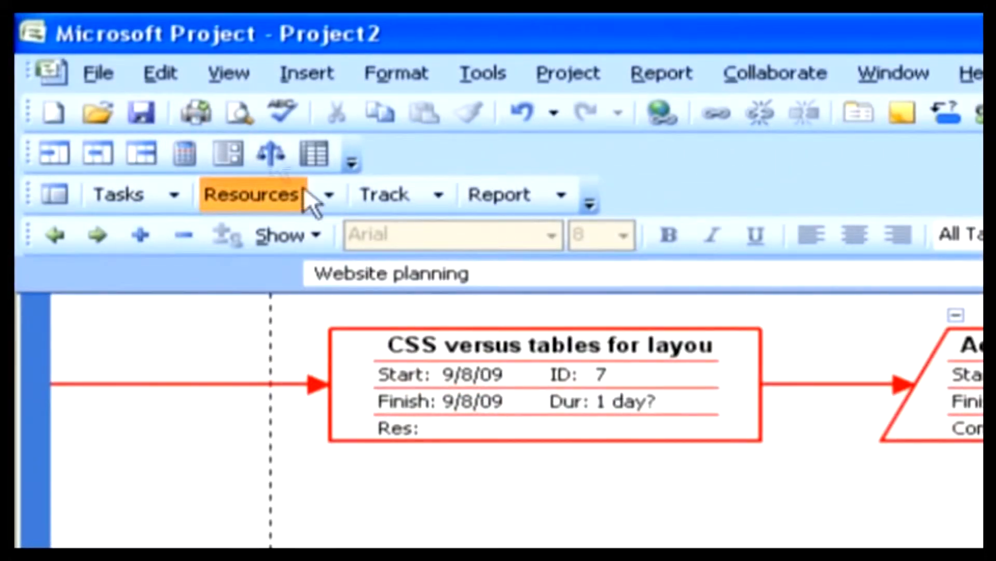
Switch to the Resource Usage view and add Cost rows to its timephased details.
left_click(240, 76)
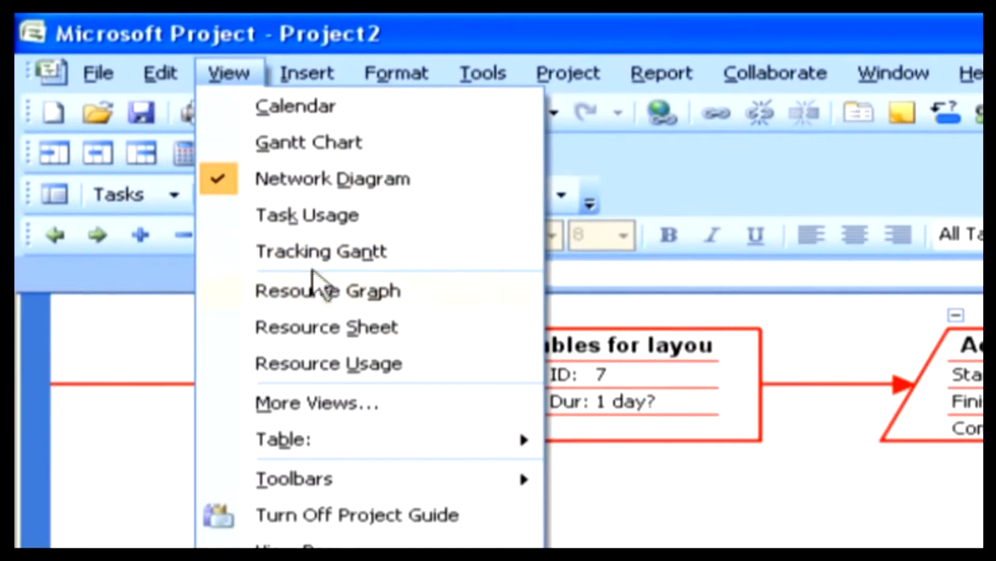
left_click(314, 364)
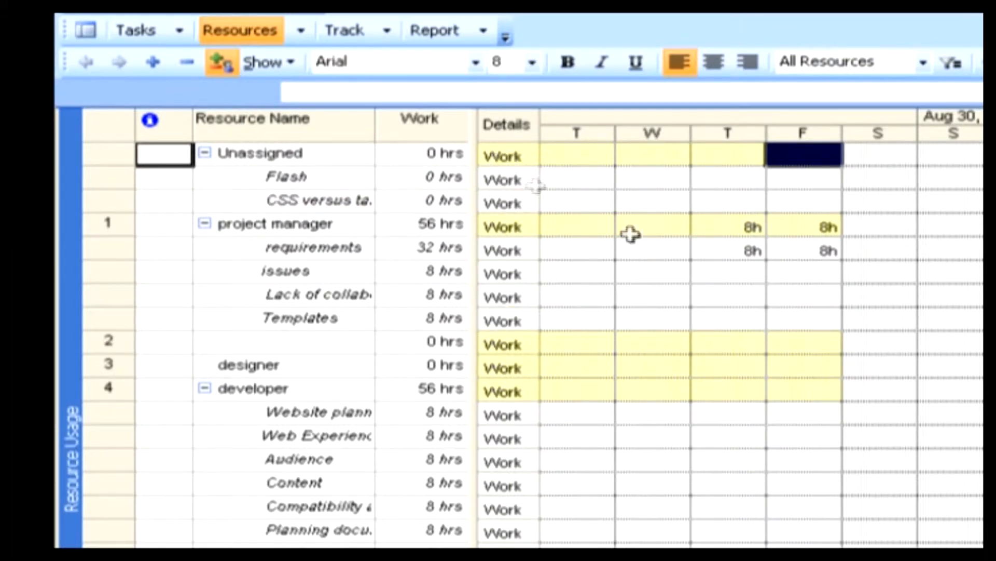
left_click(651, 252)
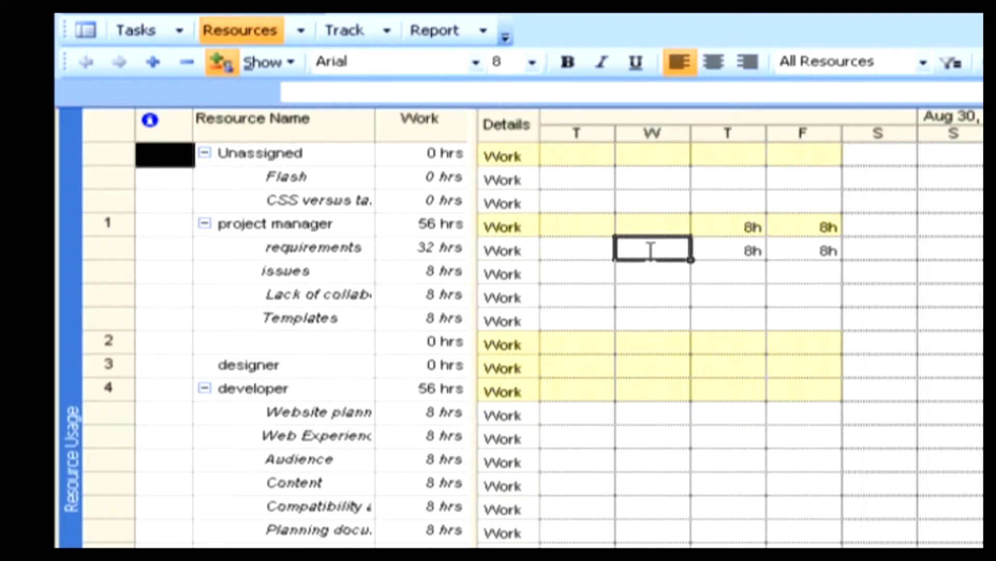
right_click(651, 251)
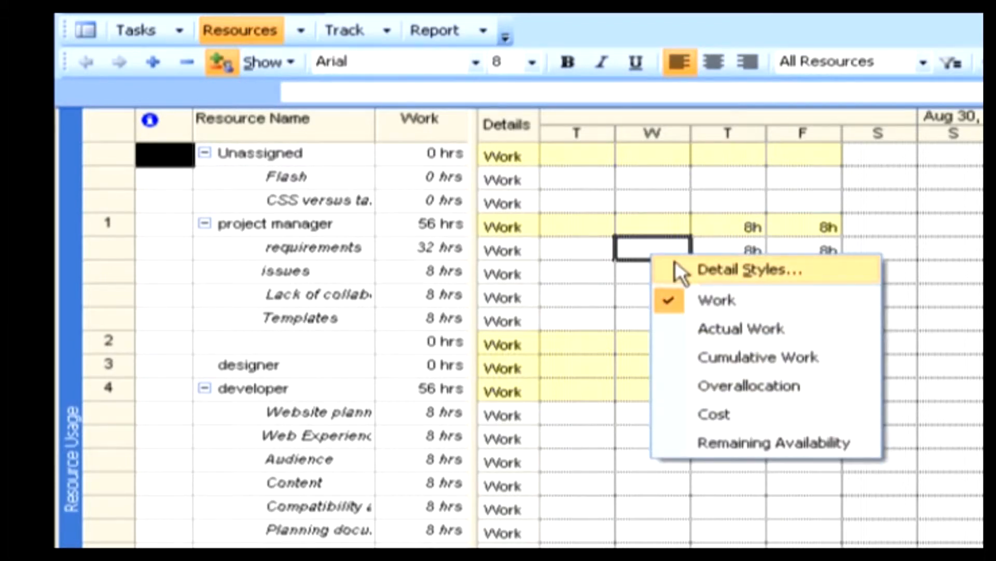
left_click(700, 410)
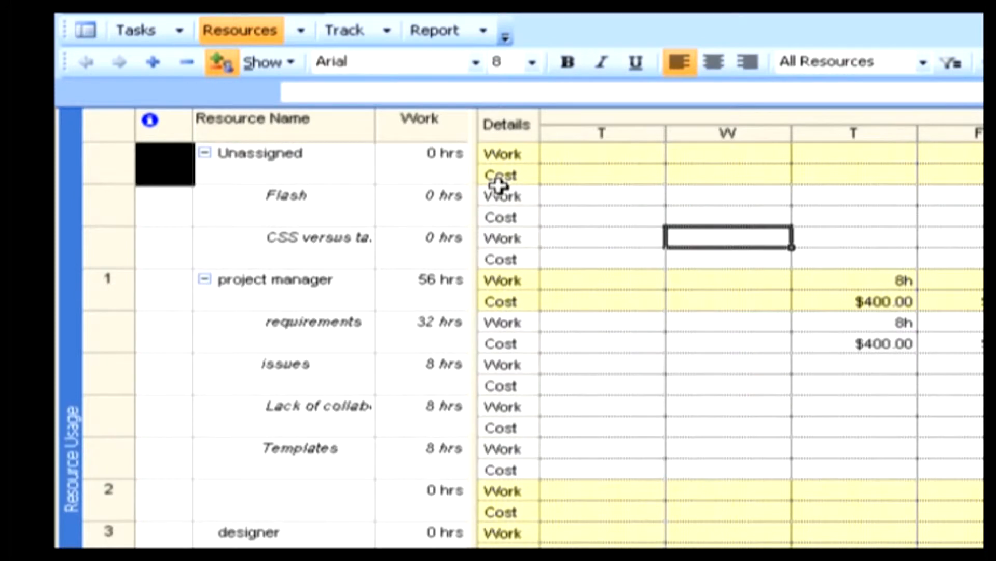
Add the ACWP field to the usage details shown in the Resource Usage view through Detail Styles.
right_click(605, 245)
left_click(690, 256)
left_click_drag(757, 175, 635, 76)
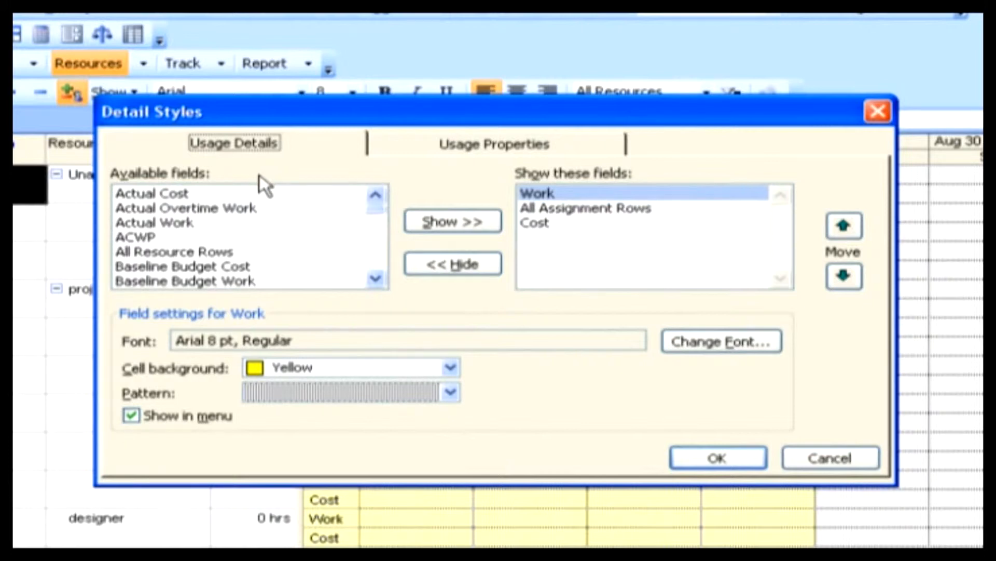
left_click(177, 223)
left_click(159, 237)
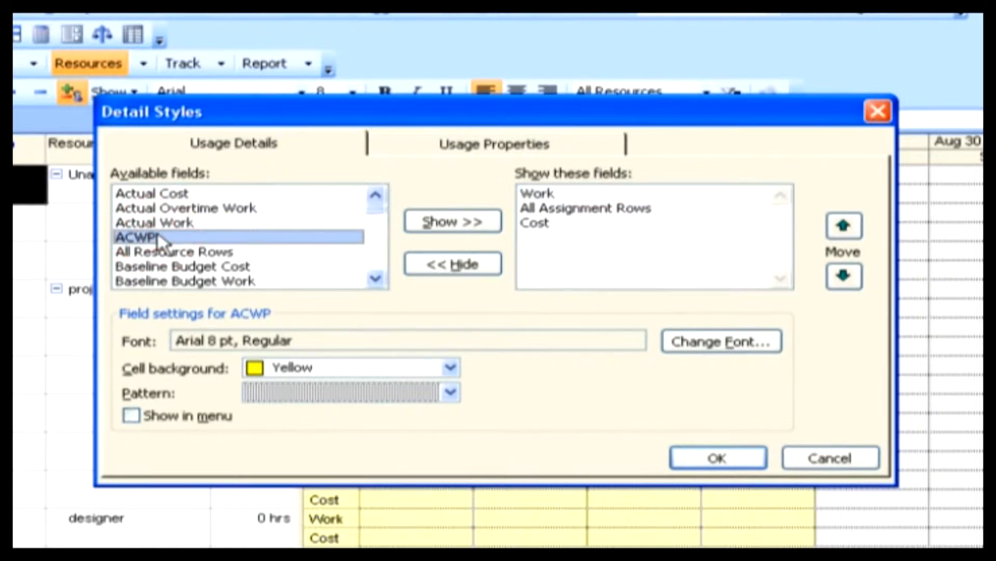
left_click(421, 226)
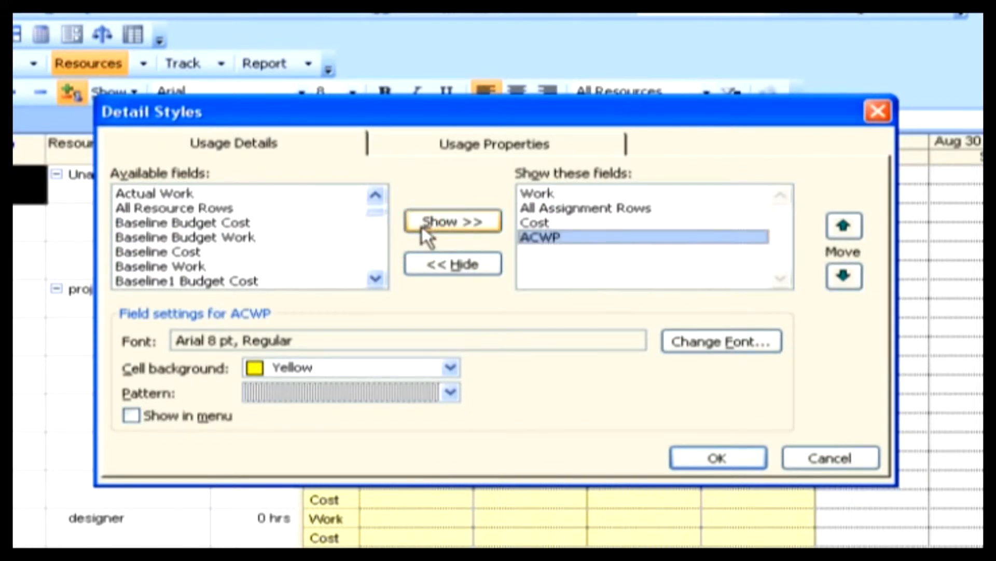
left_click(680, 459)
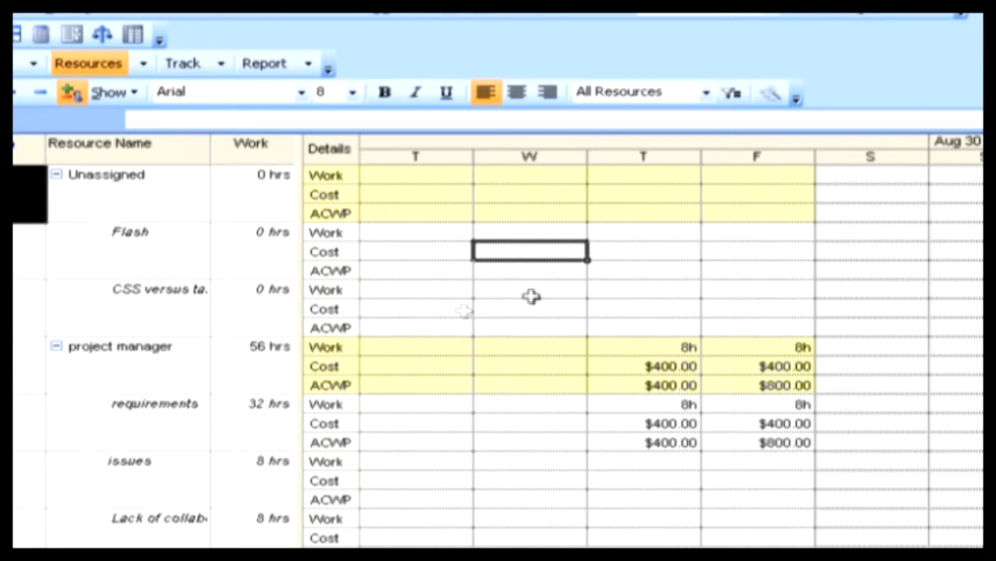
Show the View Bar and look through other project views, including the Resource Graph and Network Diagram.
left_click(67, 14)
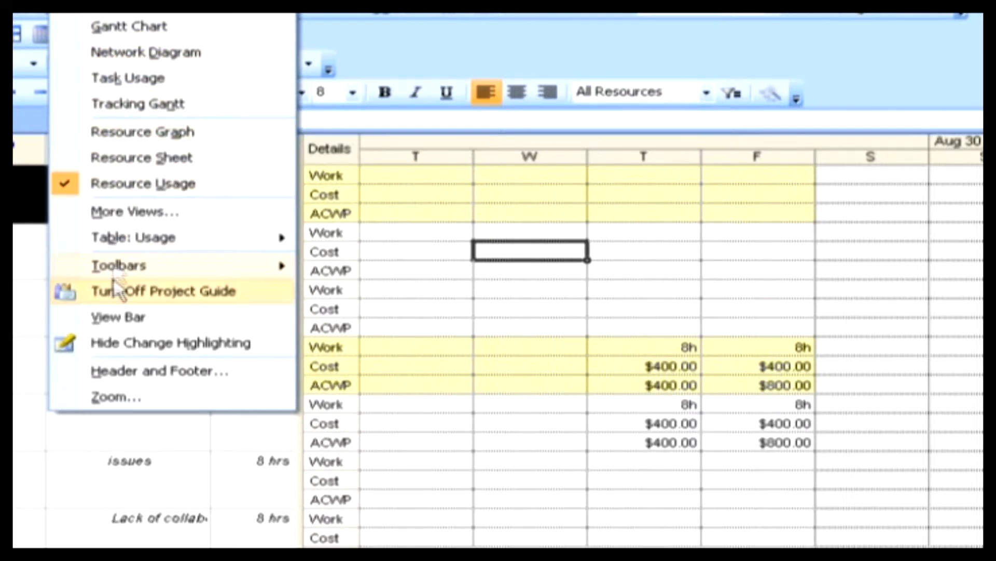
left_click(112, 317)
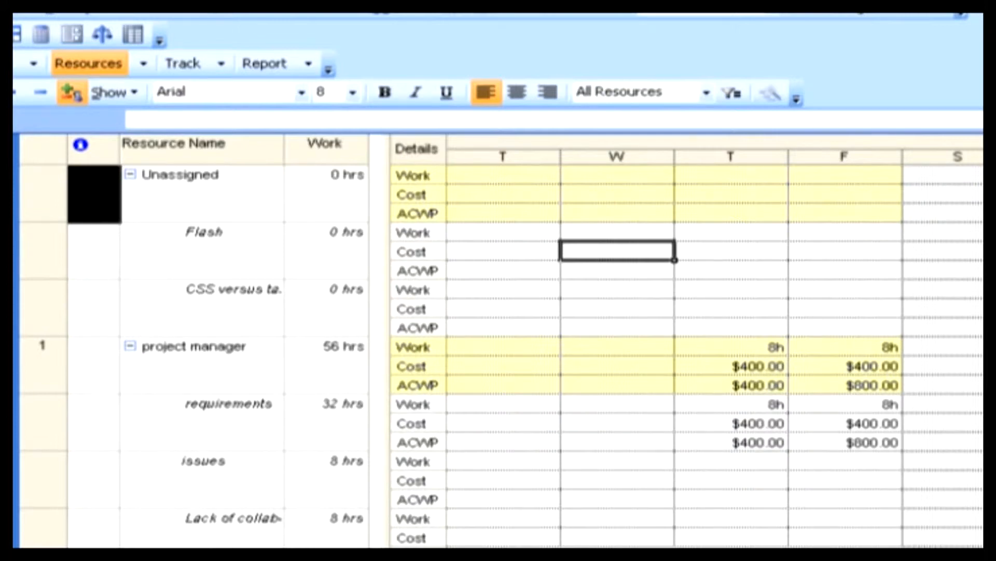
left_click(618, 252)
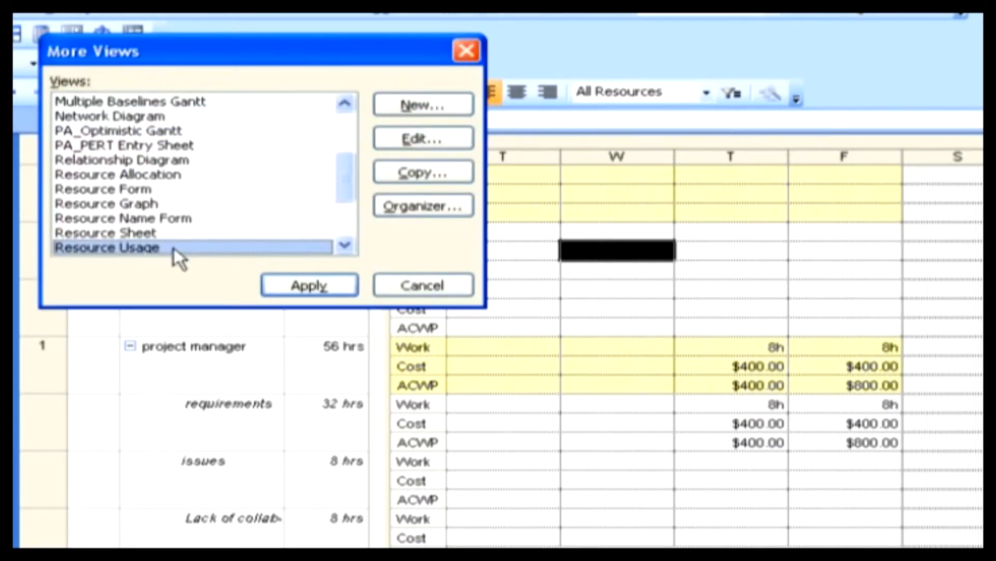
double_click(173, 248)
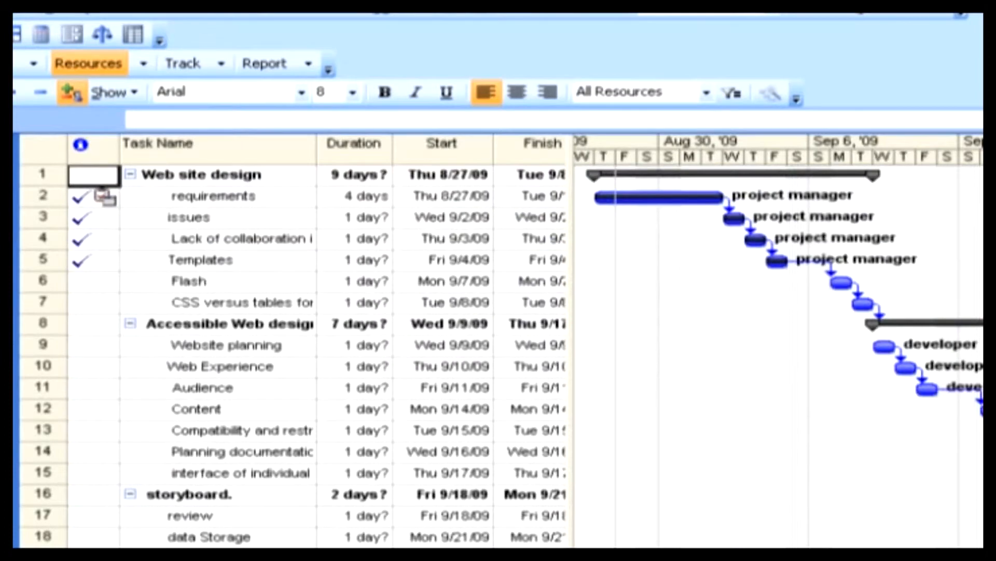
left_click(100, 169)
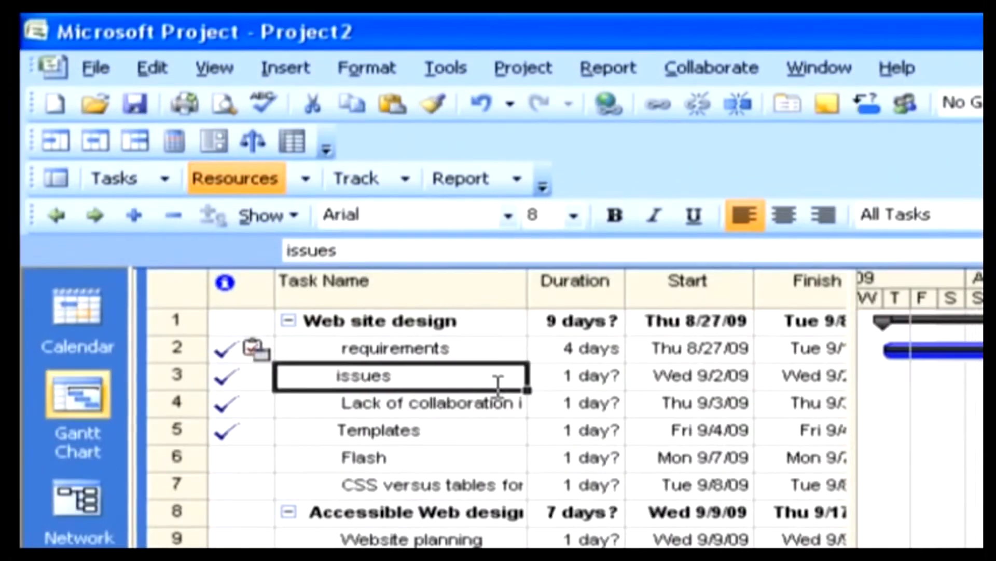
Start the definition of a new single view for the project.
left_click(216, 69)
left_click(276, 369)
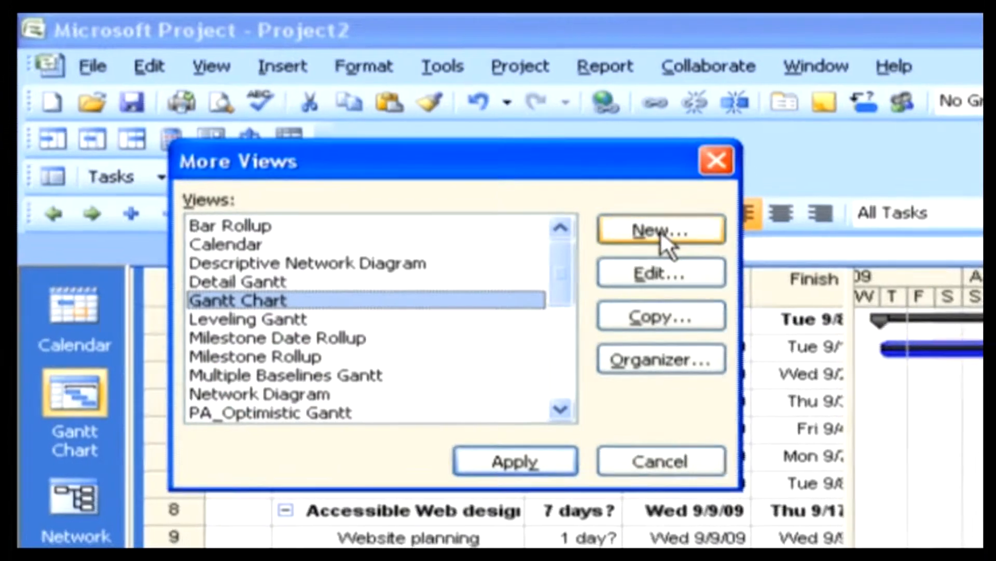
left_click(664, 231)
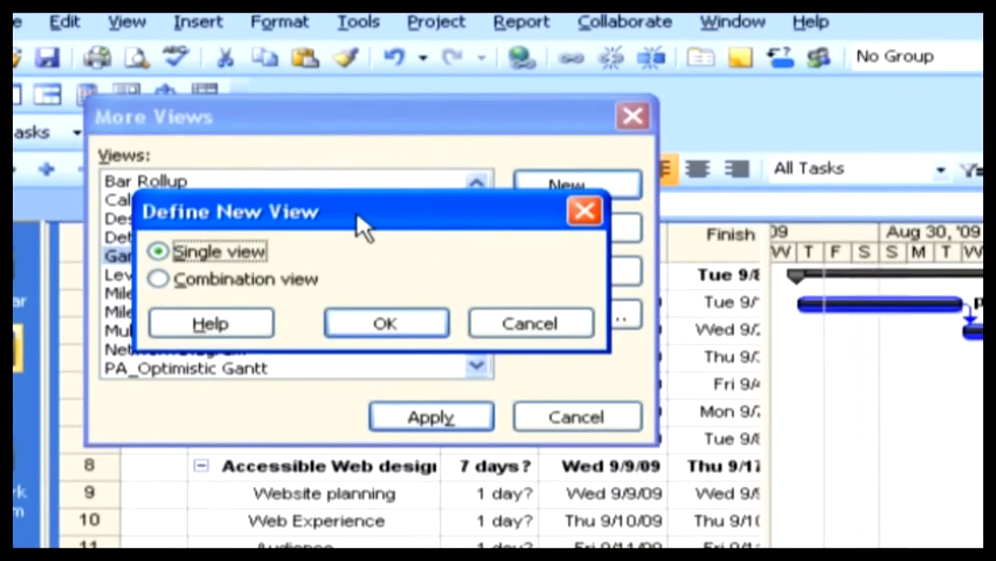
left_click_drag(361, 213, 898, 217)
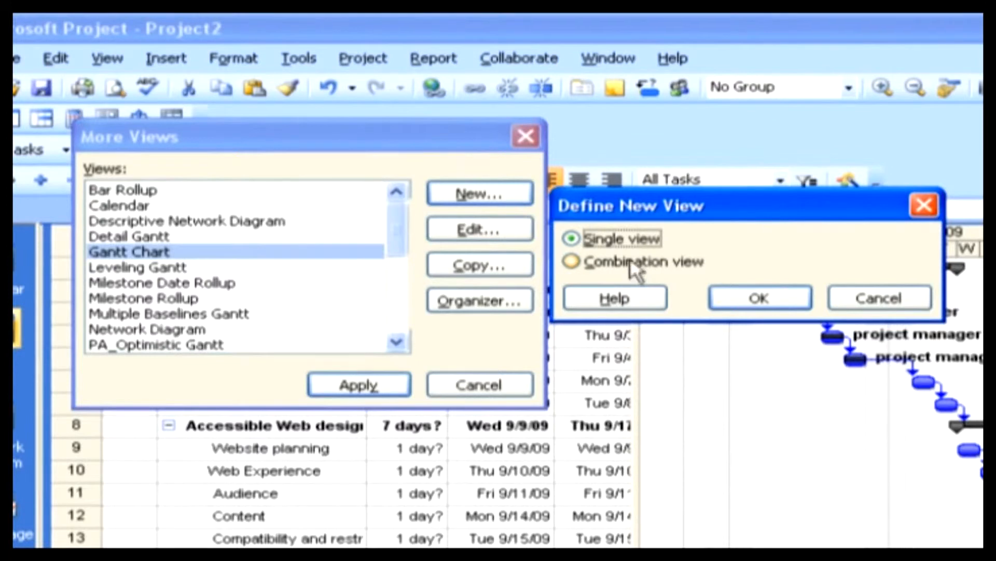
left_click(726, 288)
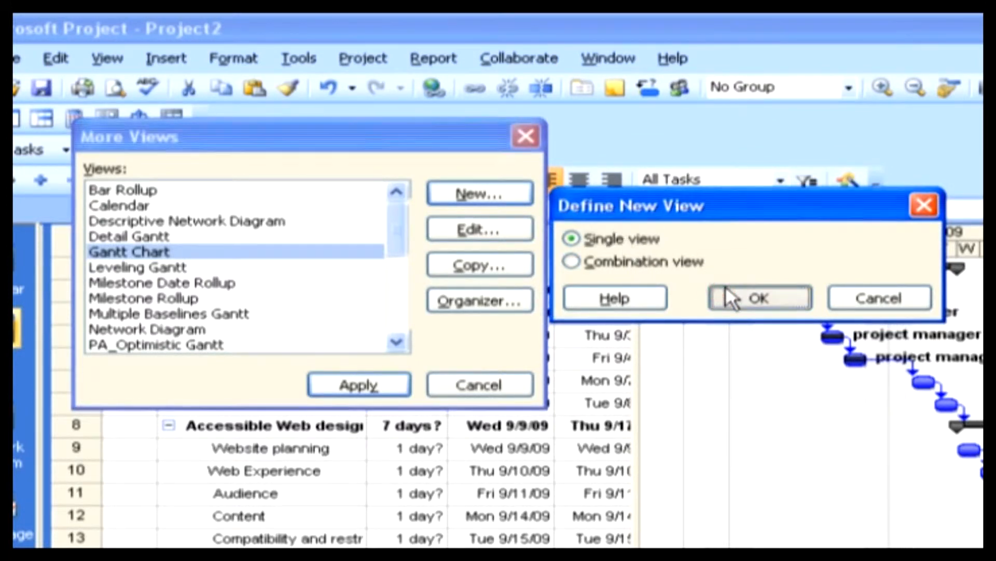
left_click_drag(672, 366, 612, 158)
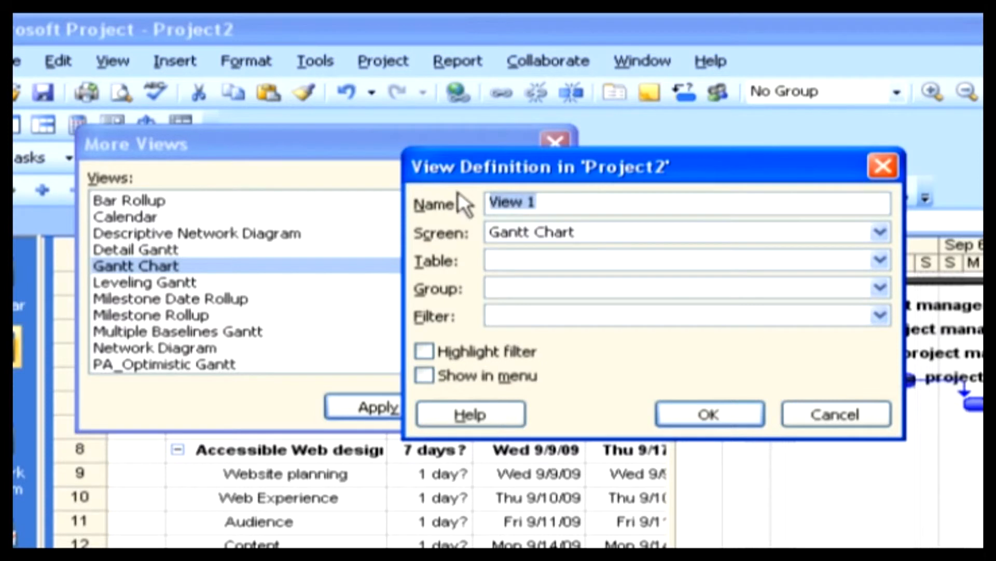
Define the new view as IT PLAN VIEW with the Gantt Chart screen, Cost table, No Group and the All Tasks filter.
type("IT PLAN VIEW")
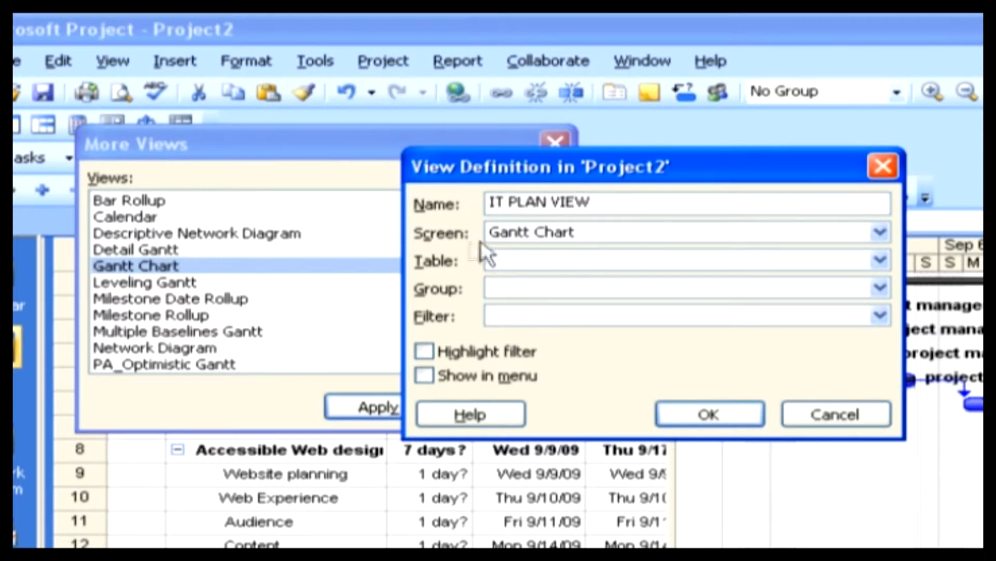
left_click(879, 233)
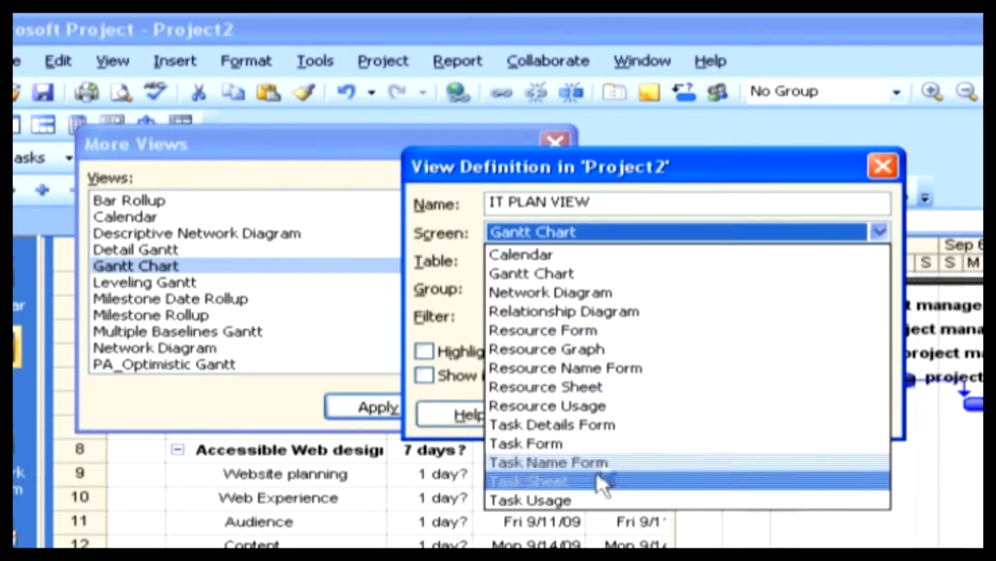
left_click(590, 273)
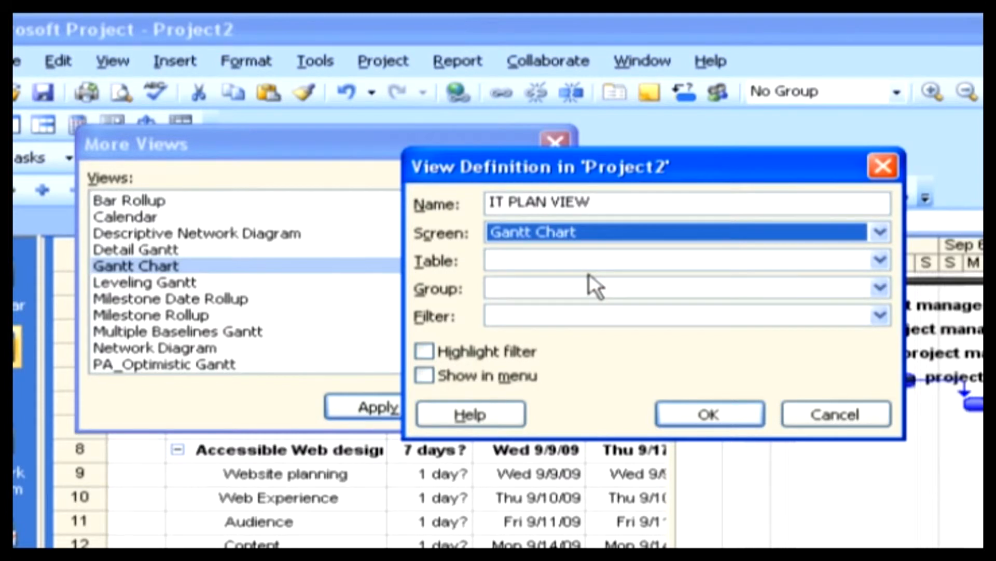
left_click(584, 255)
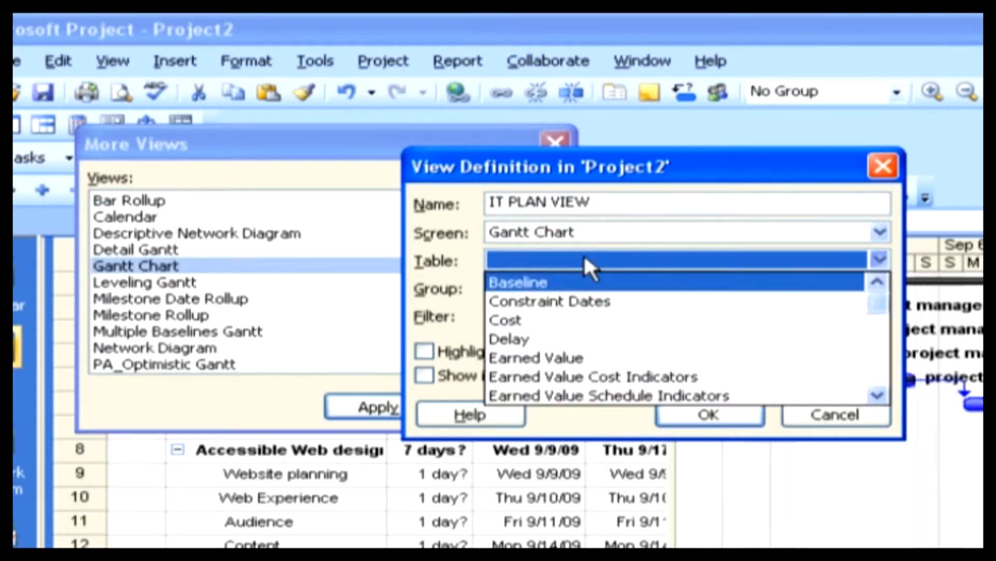
left_click(494, 319)
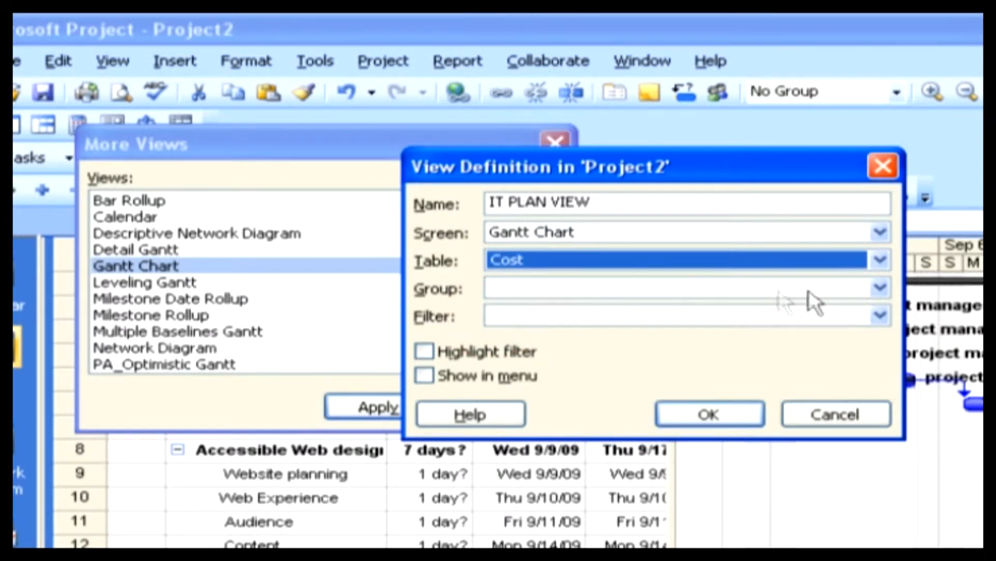
left_click(878, 289)
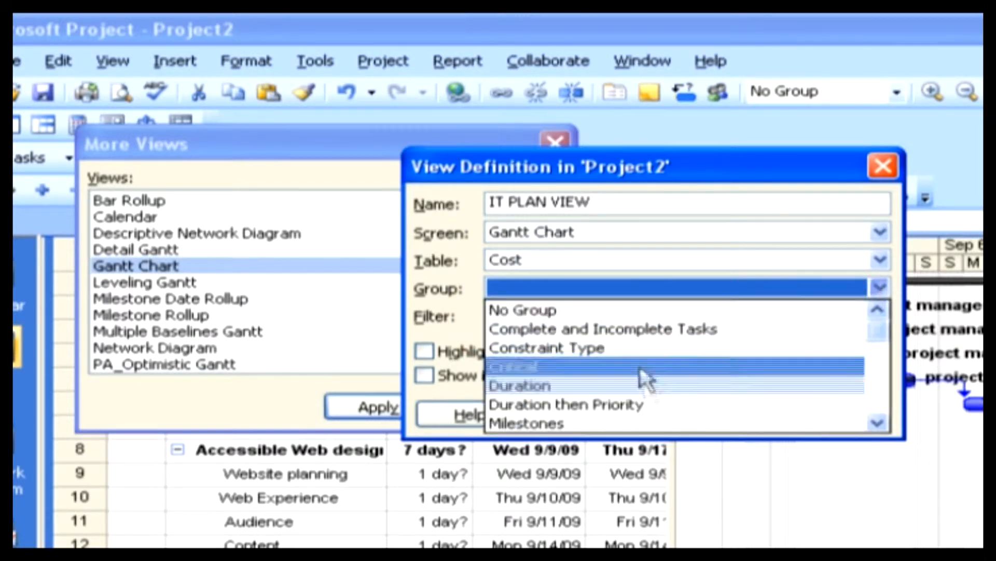
left_click(612, 310)
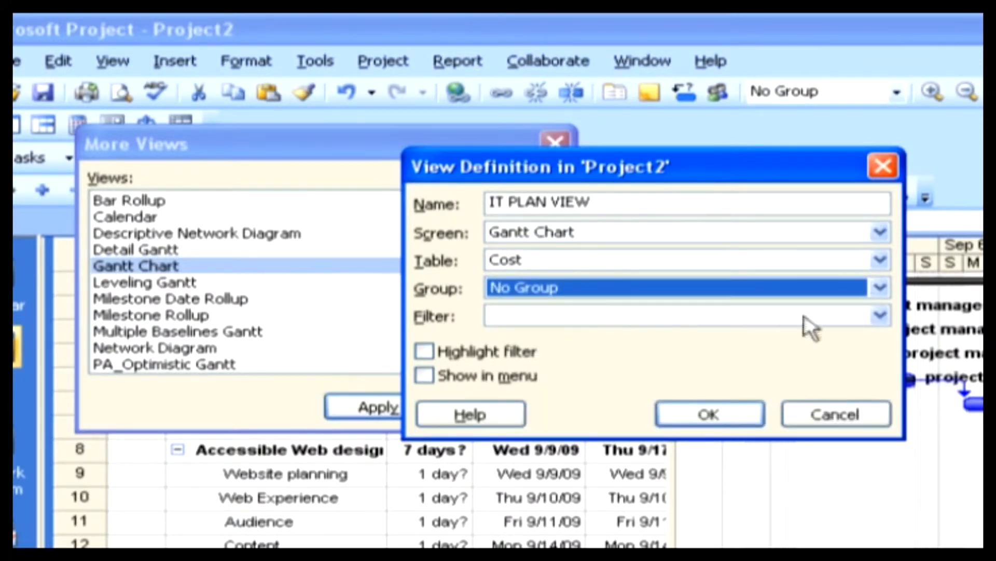
left_click(873, 316)
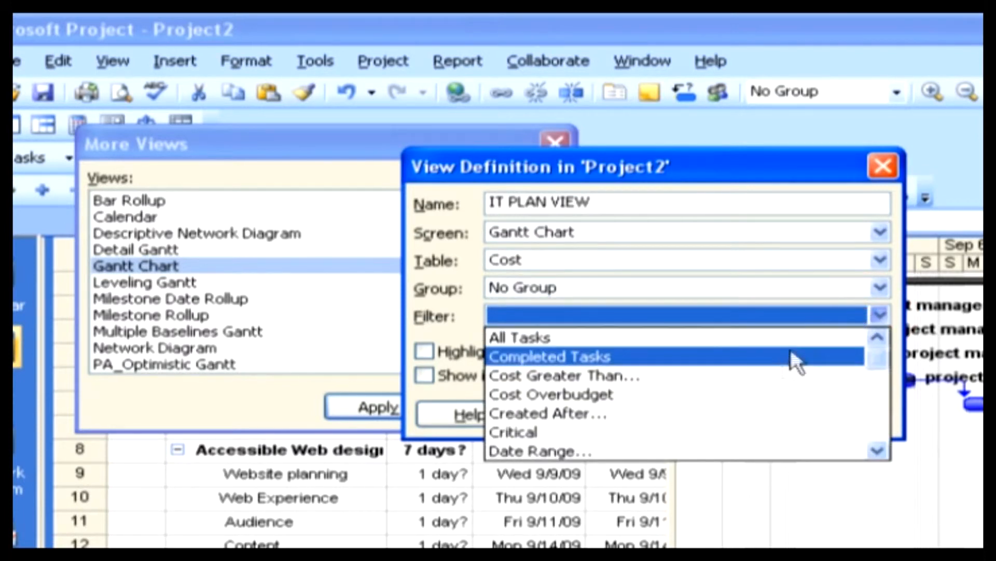
left_click(758, 339)
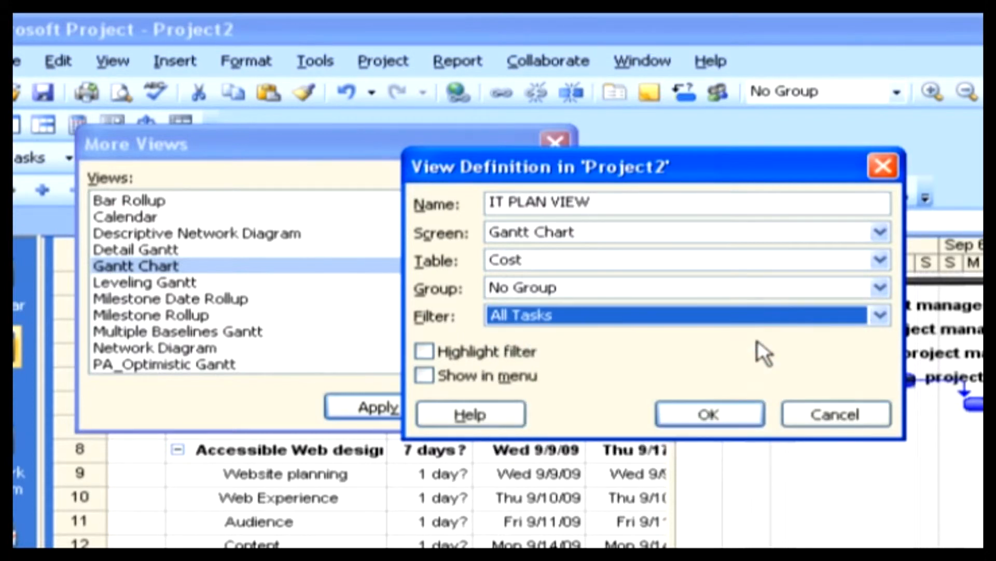
Save the view definition and apply IT PLAN VIEW to the project.
left_click(709, 410)
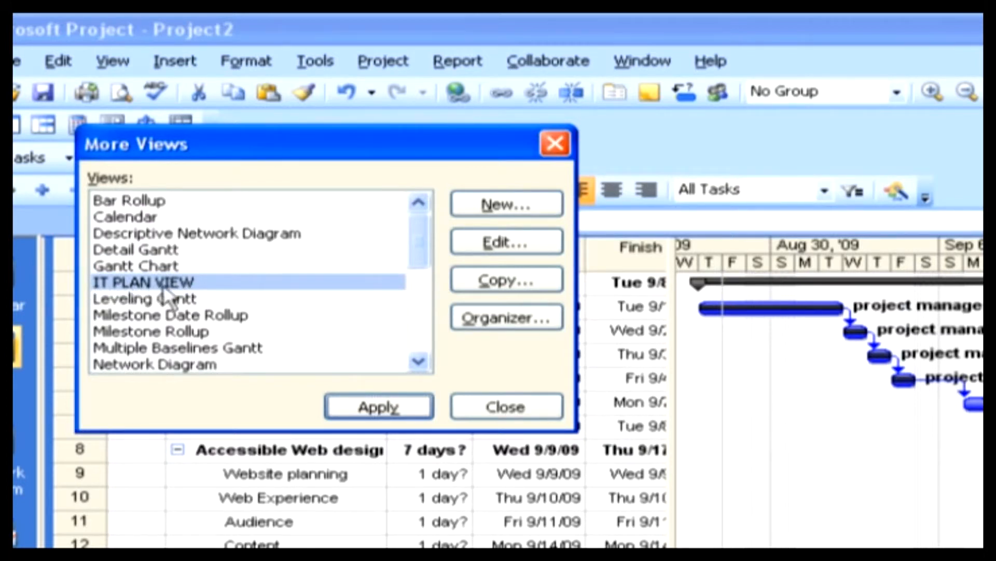
left_click(120, 282)
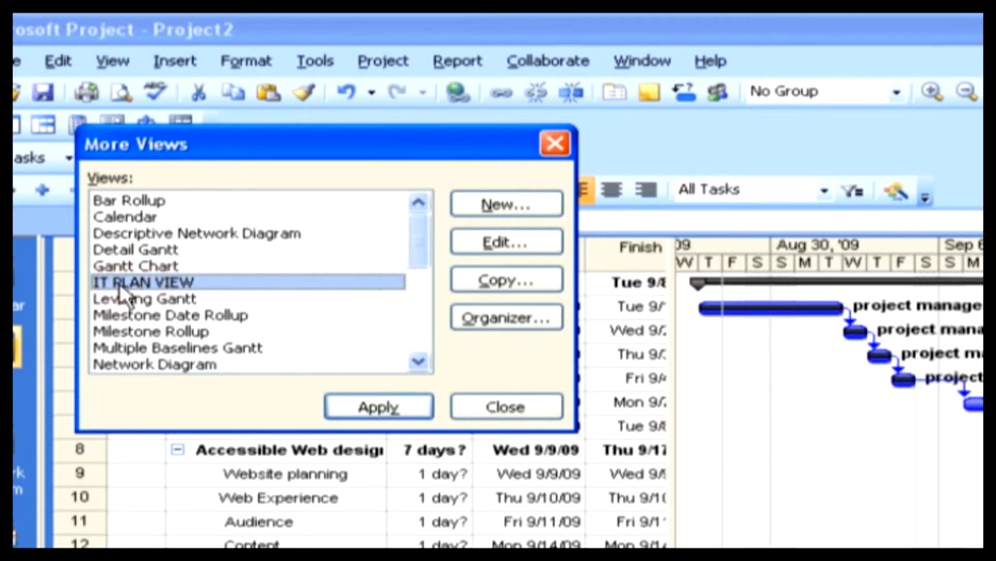
left_click(378, 406)
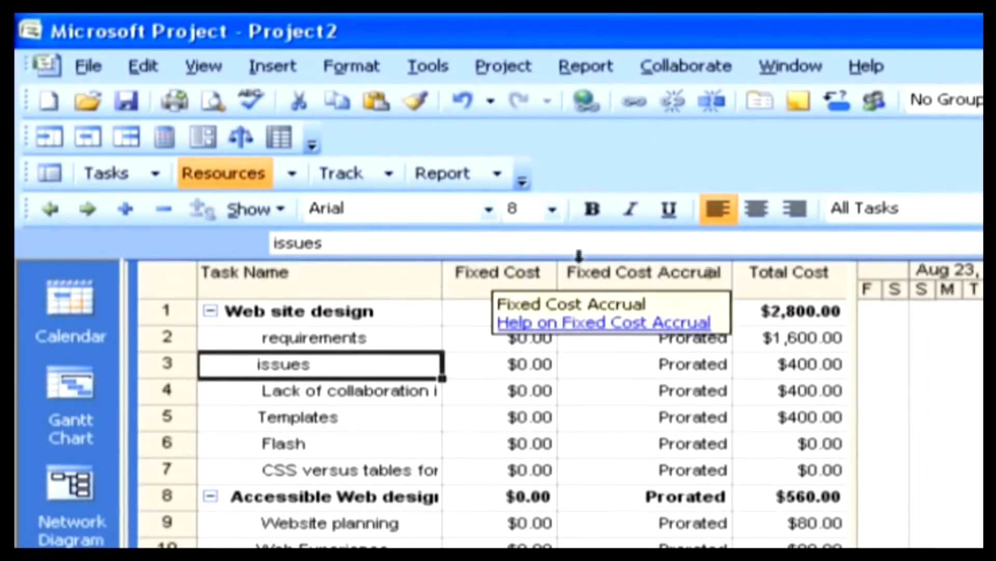
Open the definition of IT PLAN VIEW for editing from the list of additional views.
left_click(205, 67)
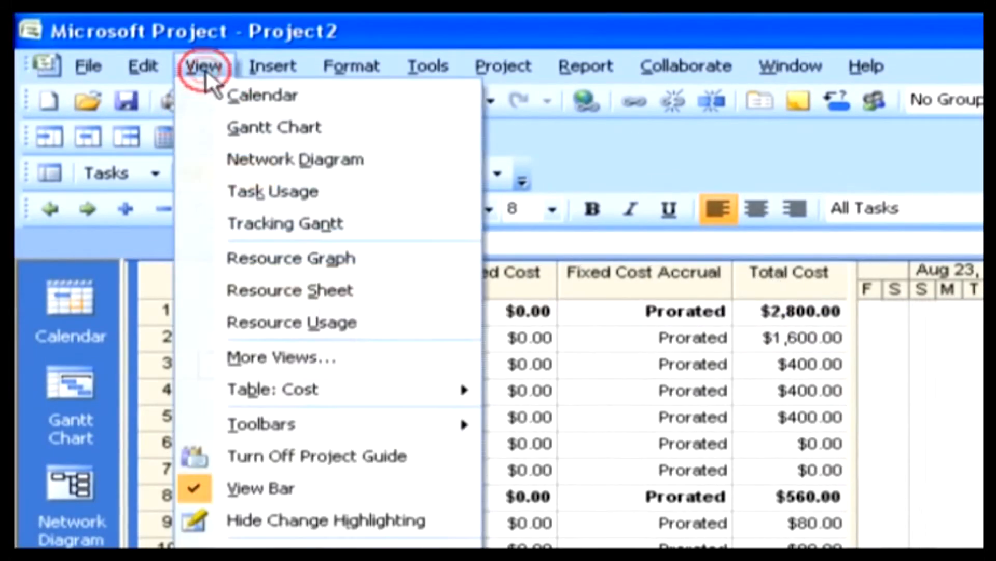
left_click(284, 359)
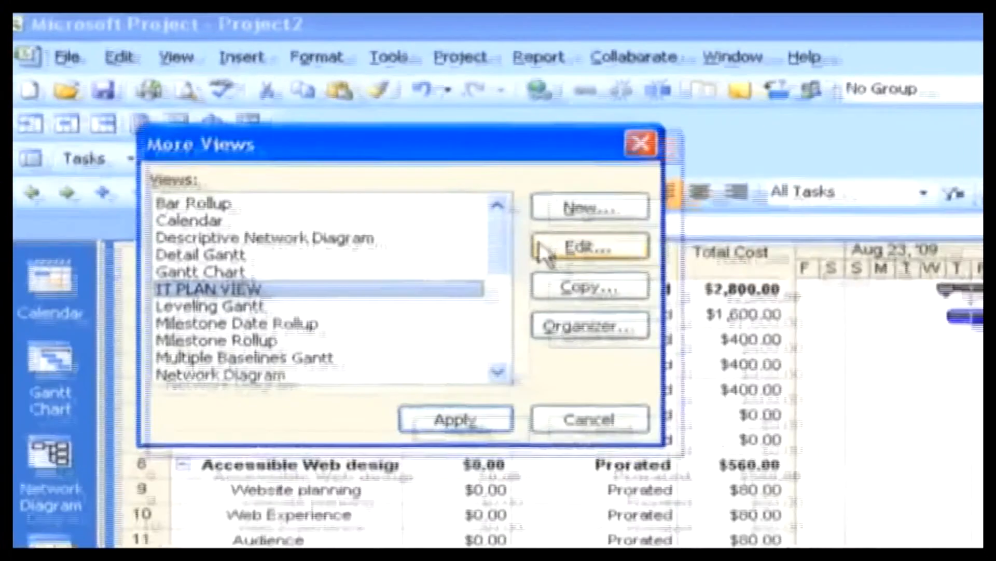
left_click(589, 265)
left_click_drag(456, 298, 464, 56)
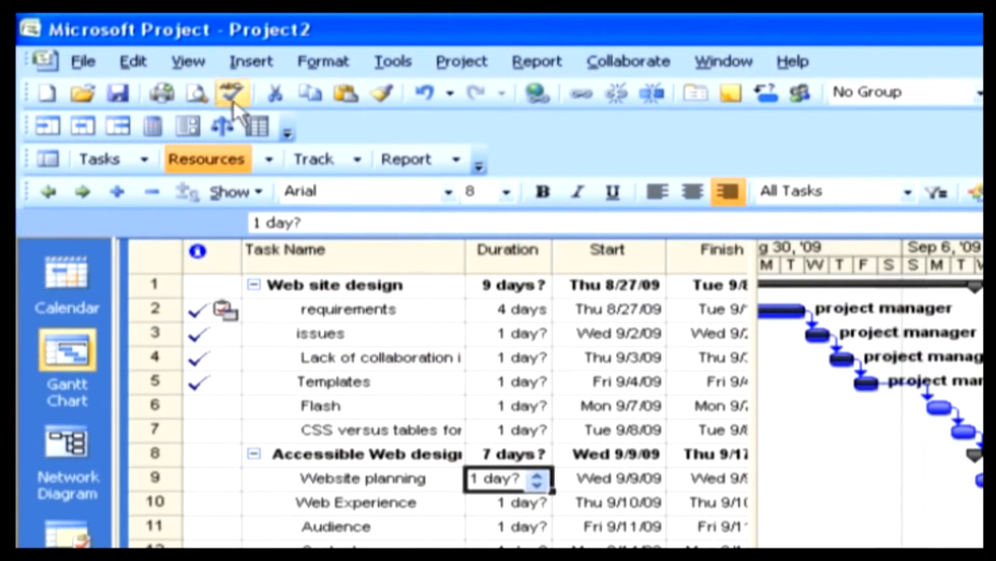
left_click(189, 62)
left_click(182, 326)
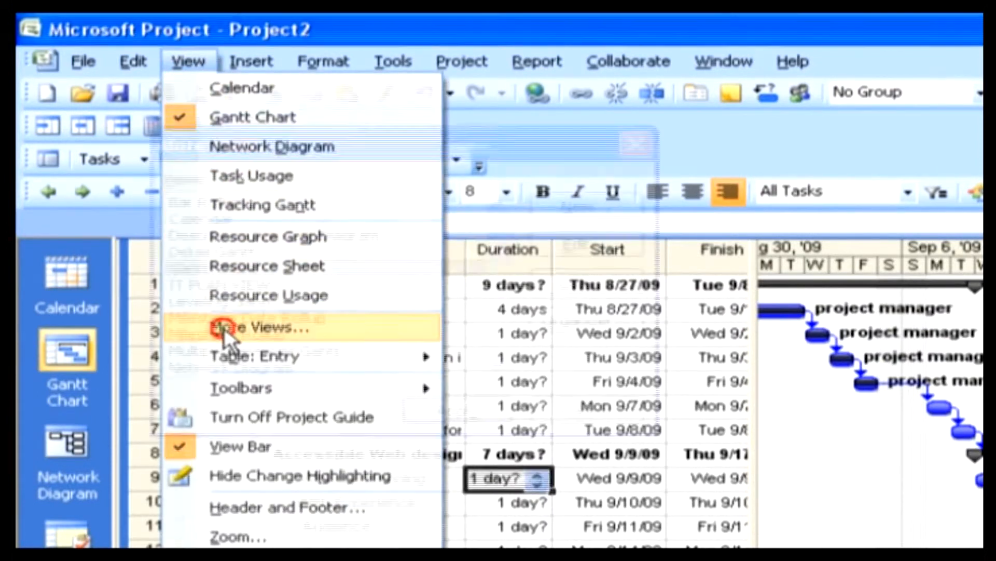
left_click_drag(494, 142, 536, 141)
left_click(628, 205)
left_click_drag(492, 223, 652, 129)
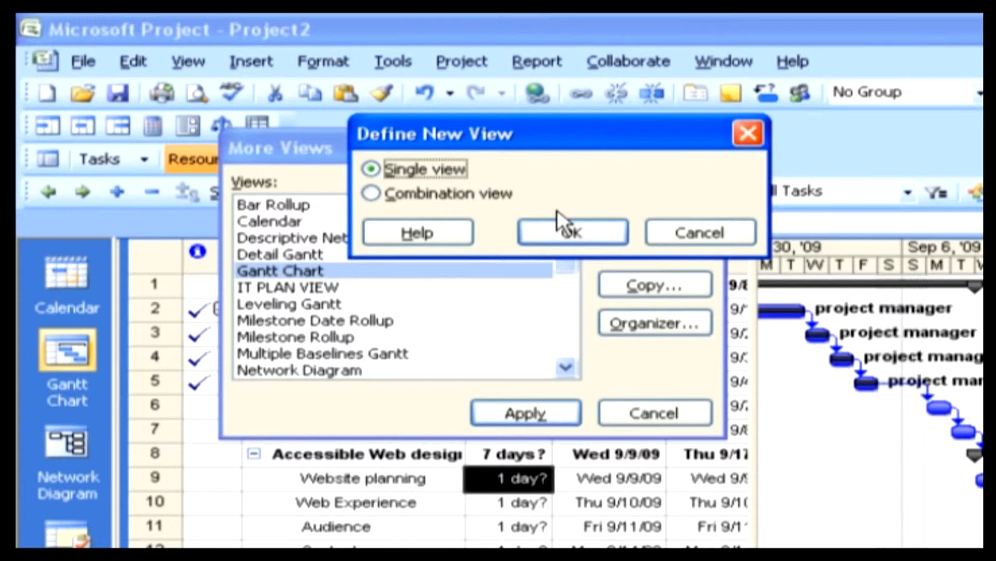
left_click(661, 233)
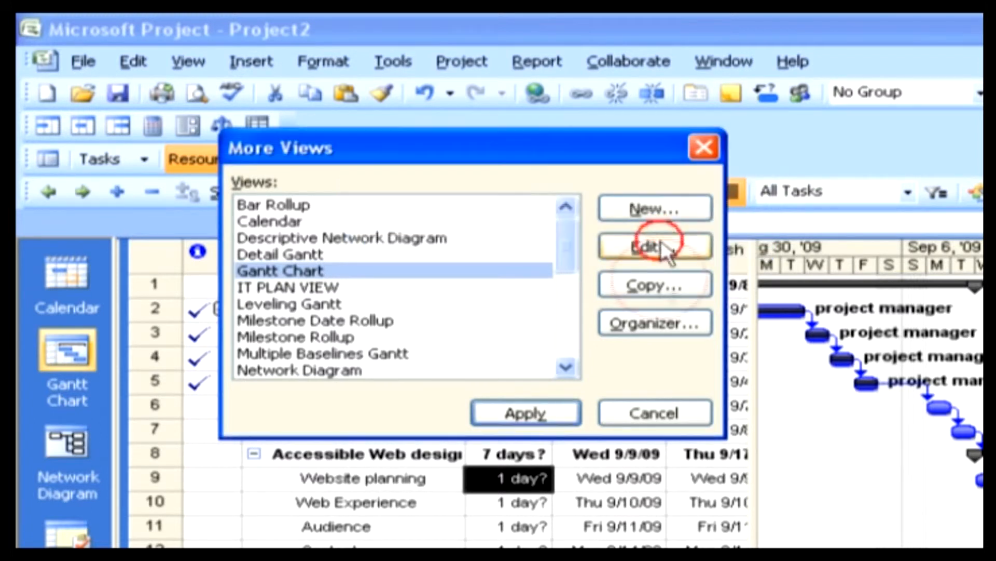
left_click(658, 413)
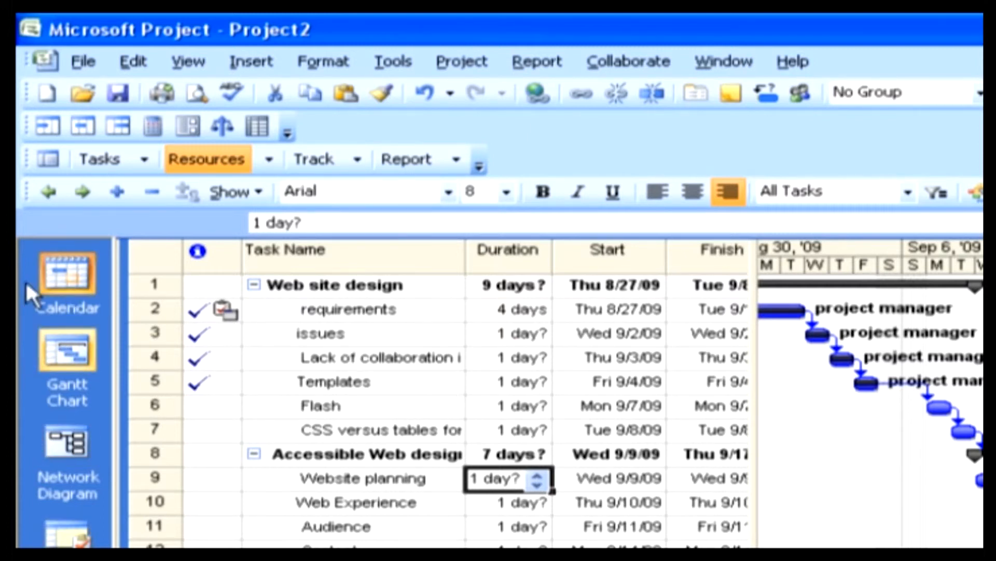
Switch to the Network Diagram and examine the linked task boxes forward to Planning documentation and back to Accessible Web design.
left_click(77, 443)
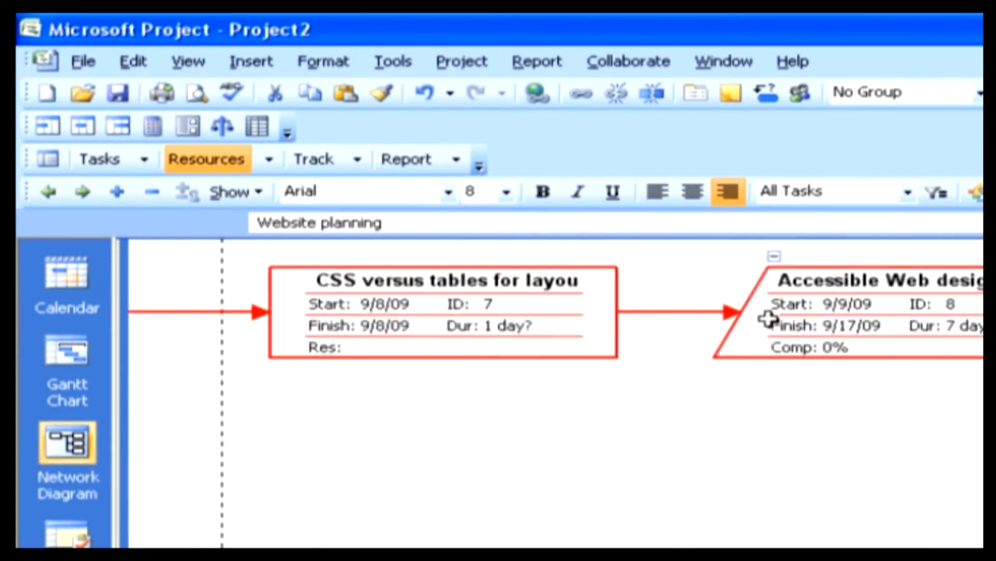
key("Right")
key("Right")
key("Right")
key("Right")
key("Right")
key("Right")
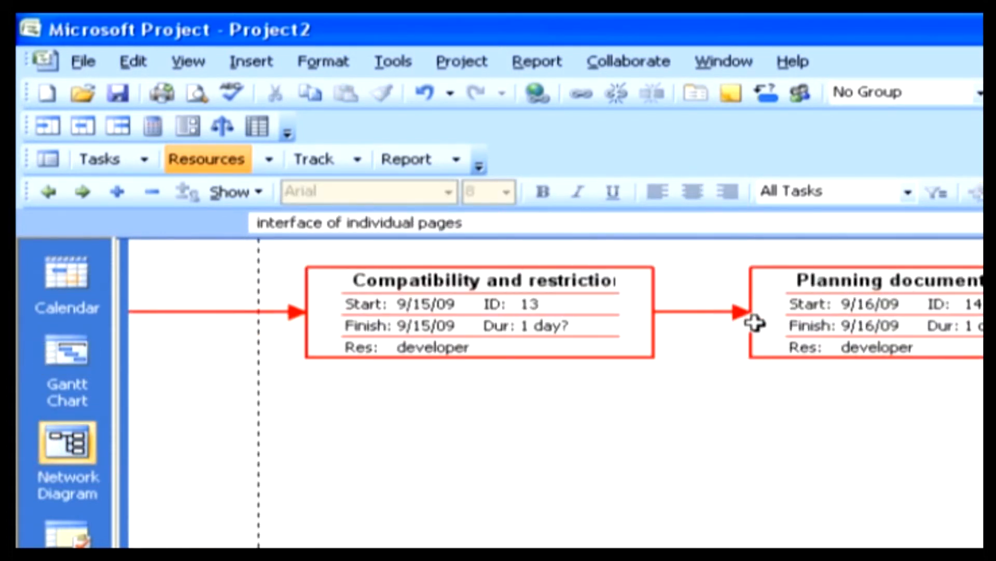
left_click(754, 323)
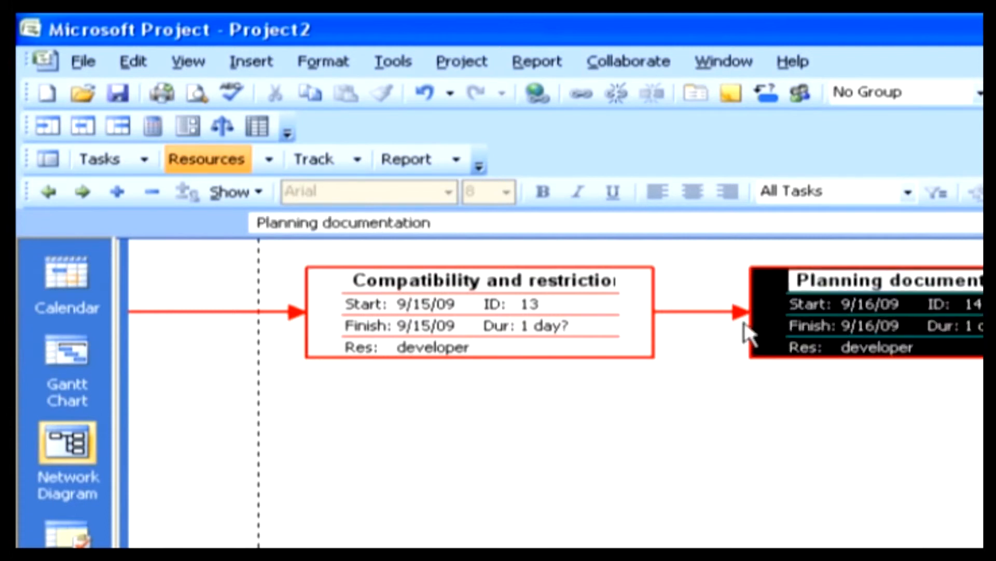
key("Left")
key("Left")
key("Left")
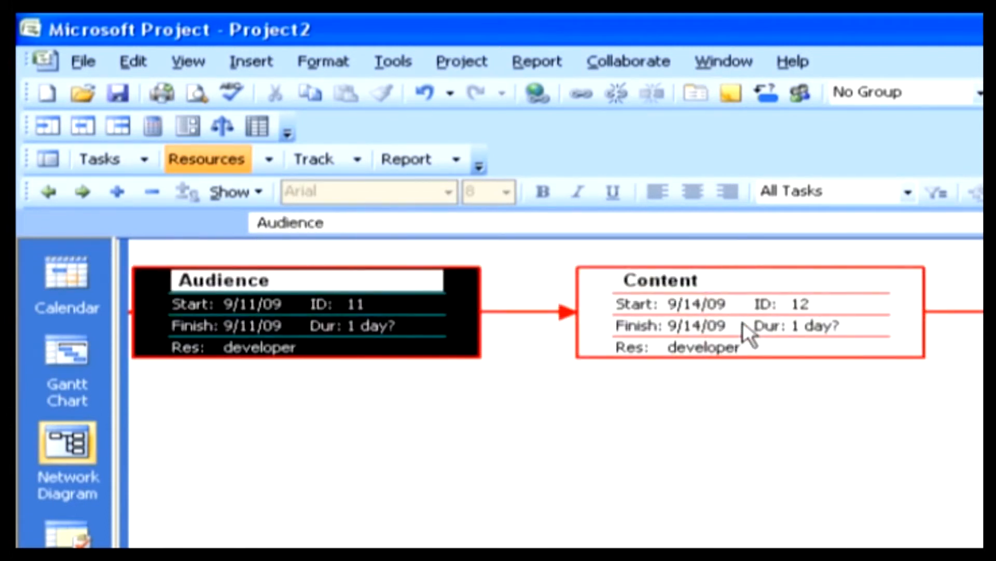
key("Left")
key("Left")
key("Left")
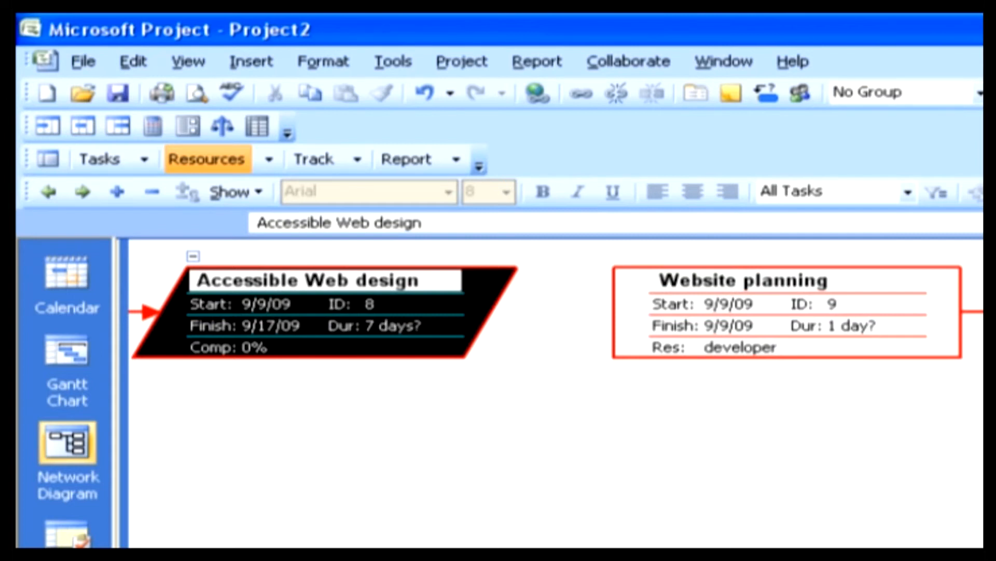
Start the definition of a new combination view and name it IT PLAN COMBINATION.
left_click(191, 65)
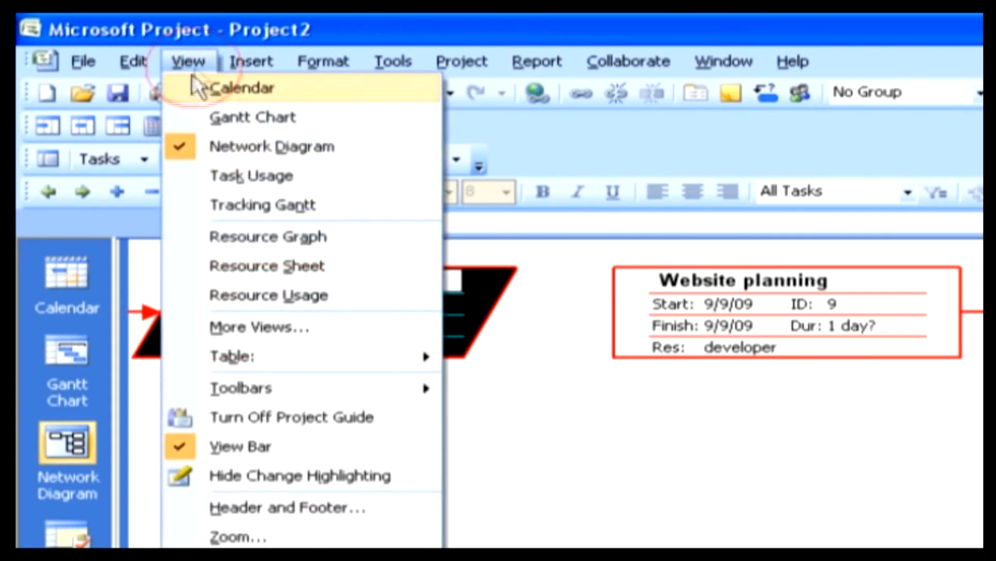
left_click(266, 327)
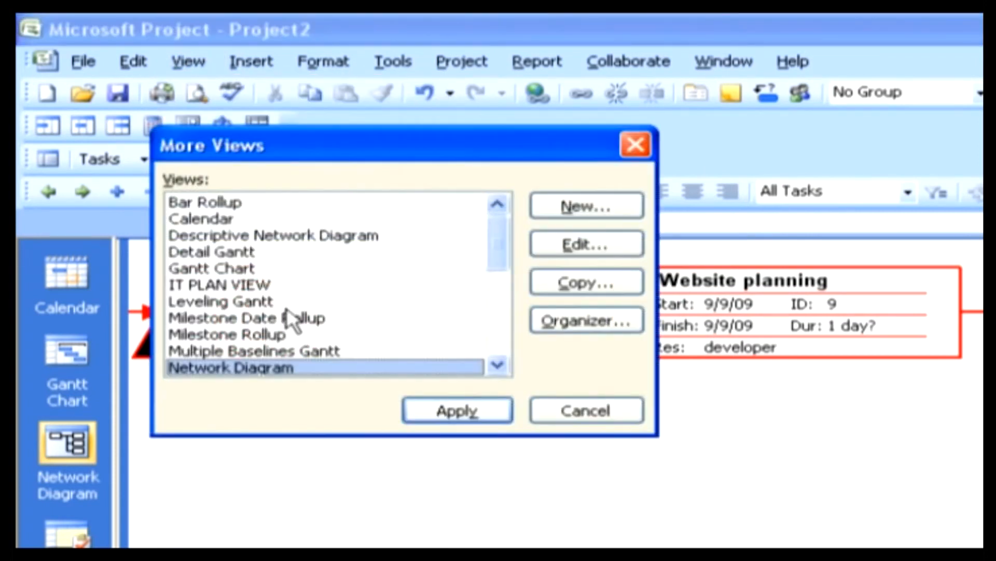
left_click(580, 207)
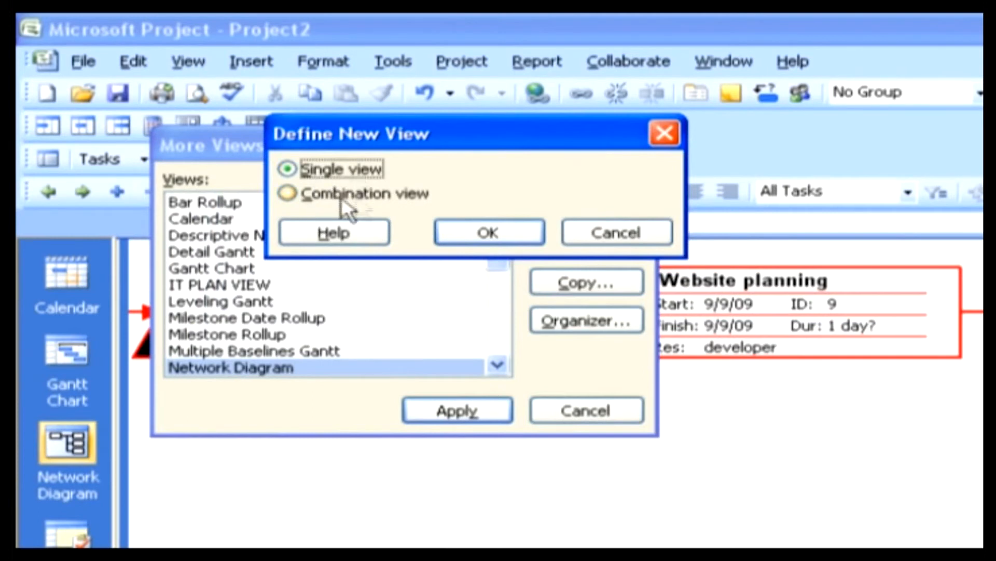
left_click(294, 193)
left_click(467, 228)
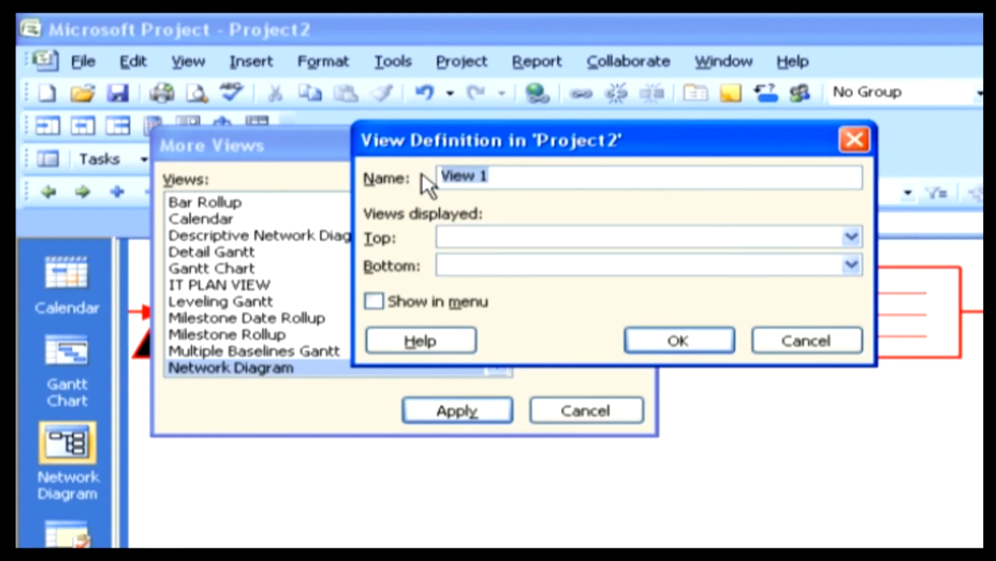
type("IT PLAN COMBINATION")
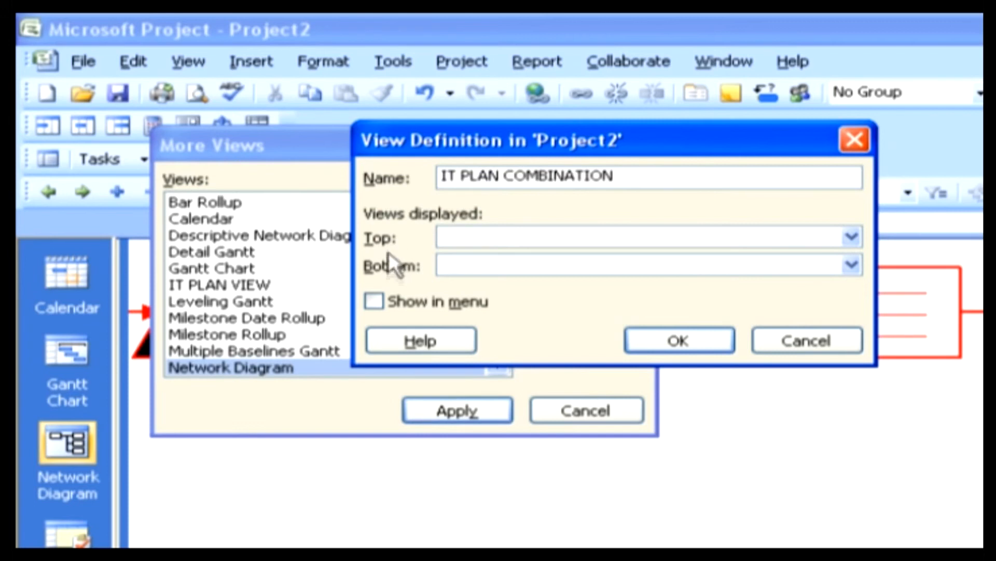
Set Network Diagram as the combination's top view and Task Usage as its bottom view, and apply the saved view to the project.
left_click(852, 236)
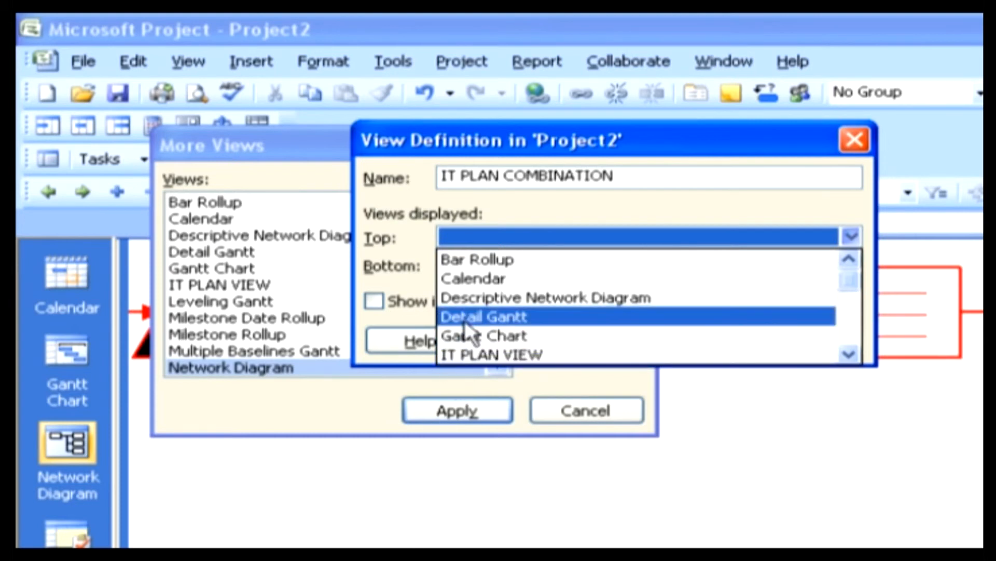
key("n")
left_click(483, 259)
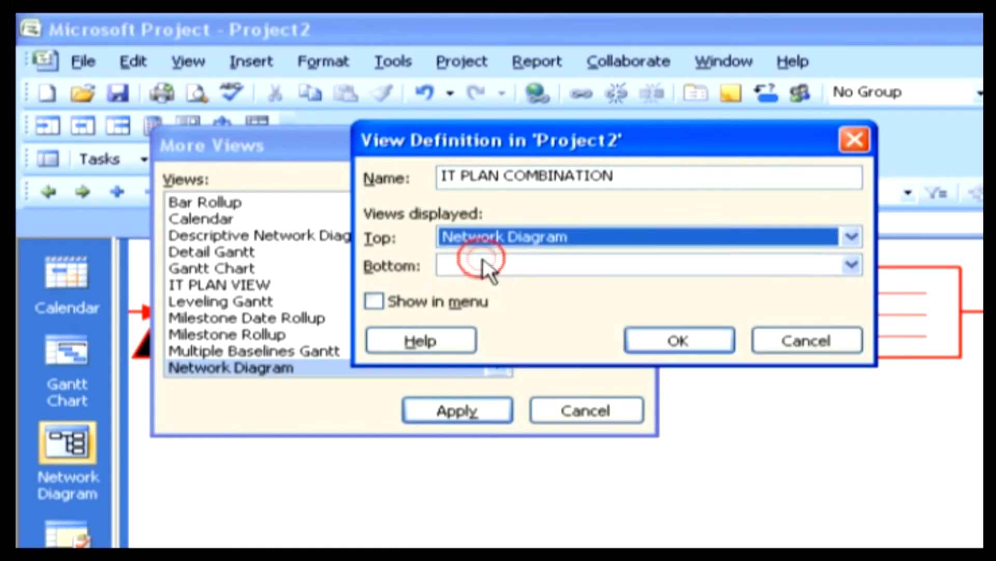
left_click(850, 264)
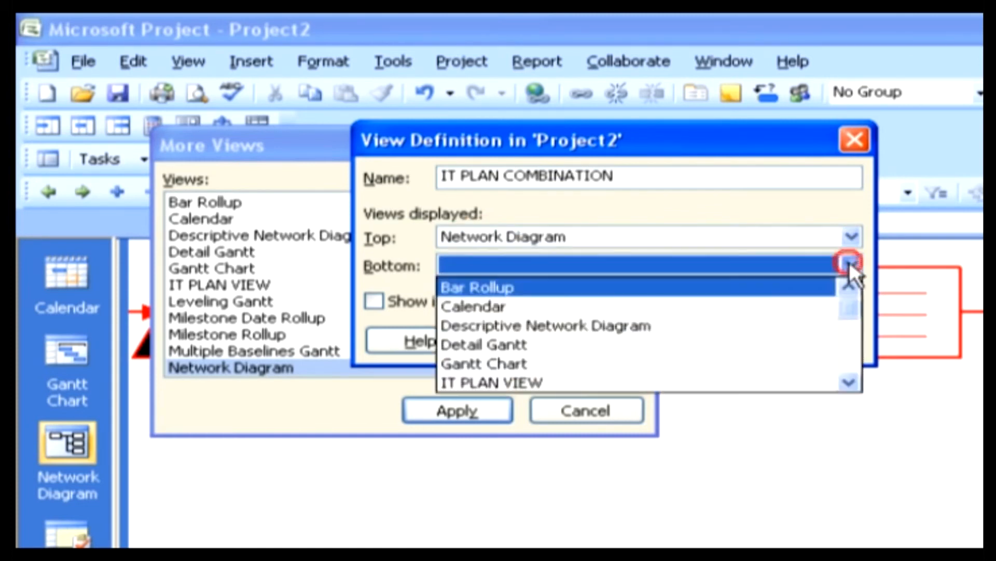
key("t")
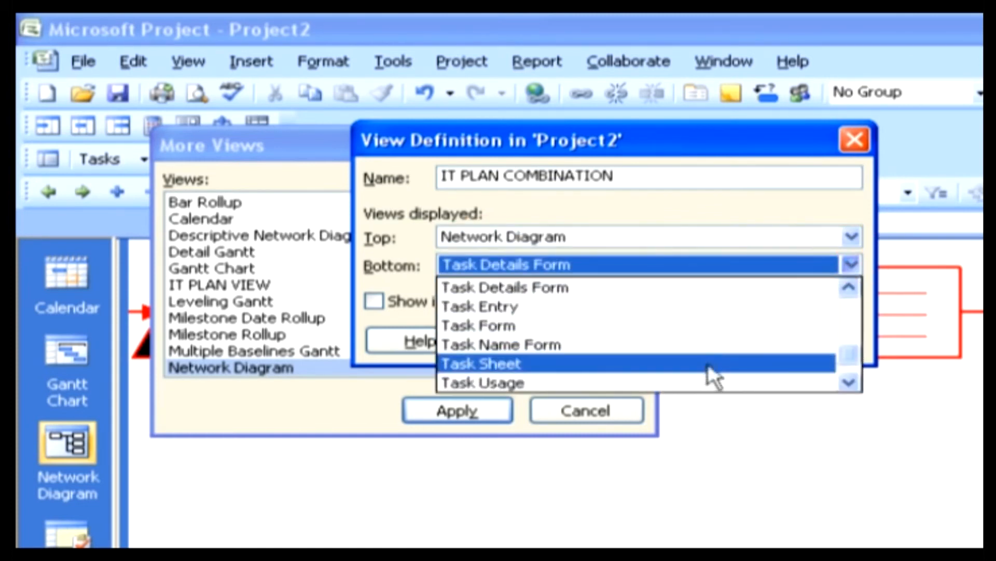
left_click(699, 378)
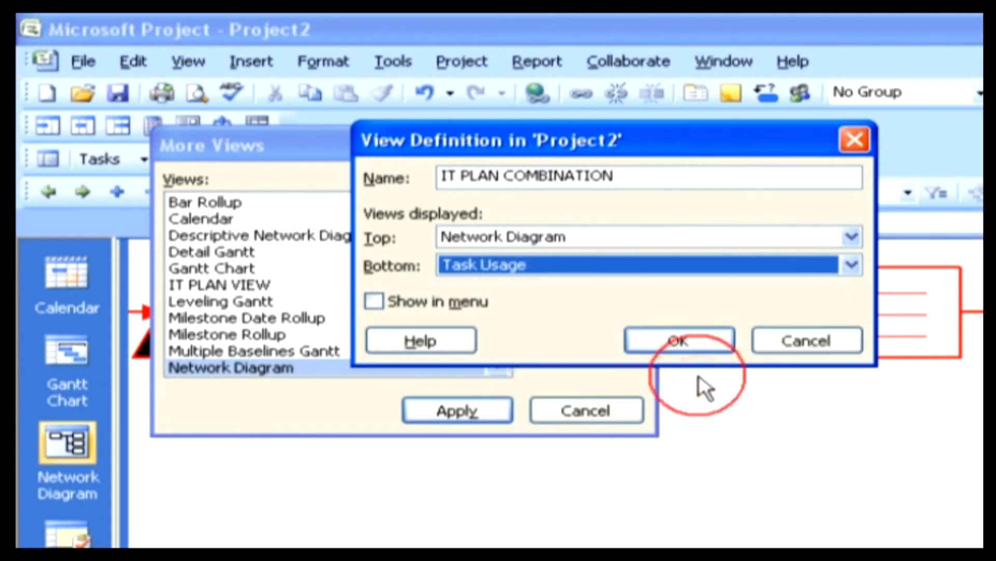
left_click(694, 338)
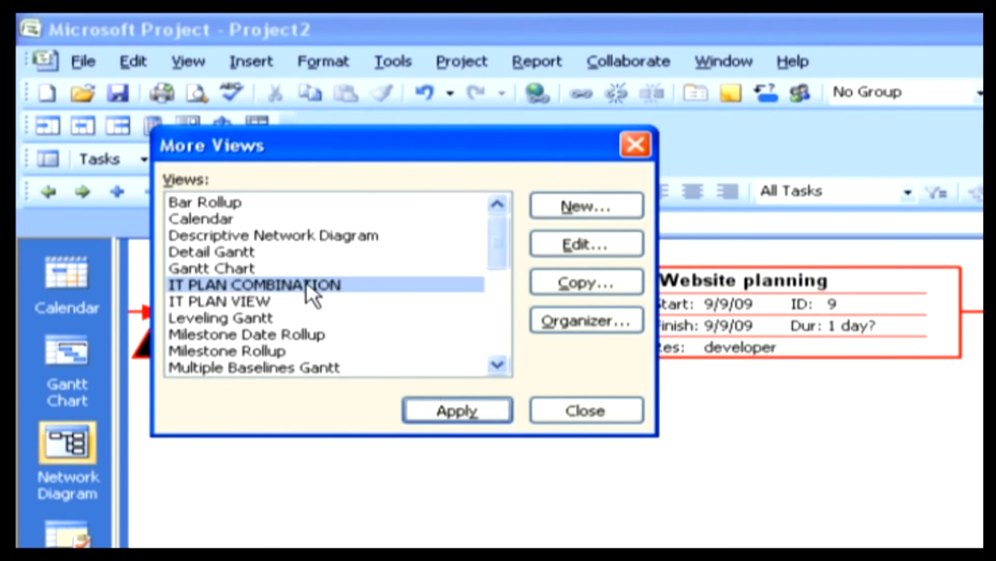
left_click(419, 412)
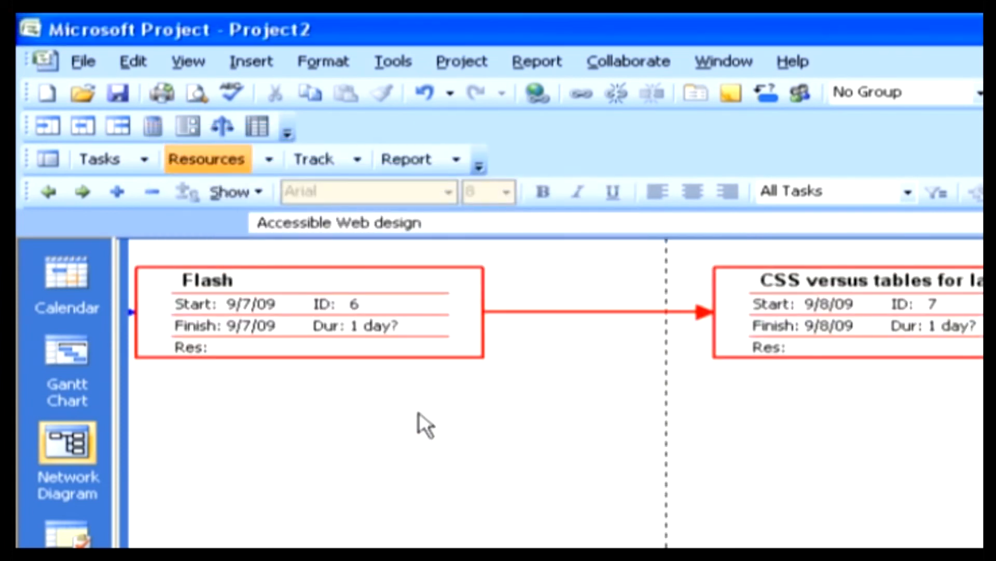